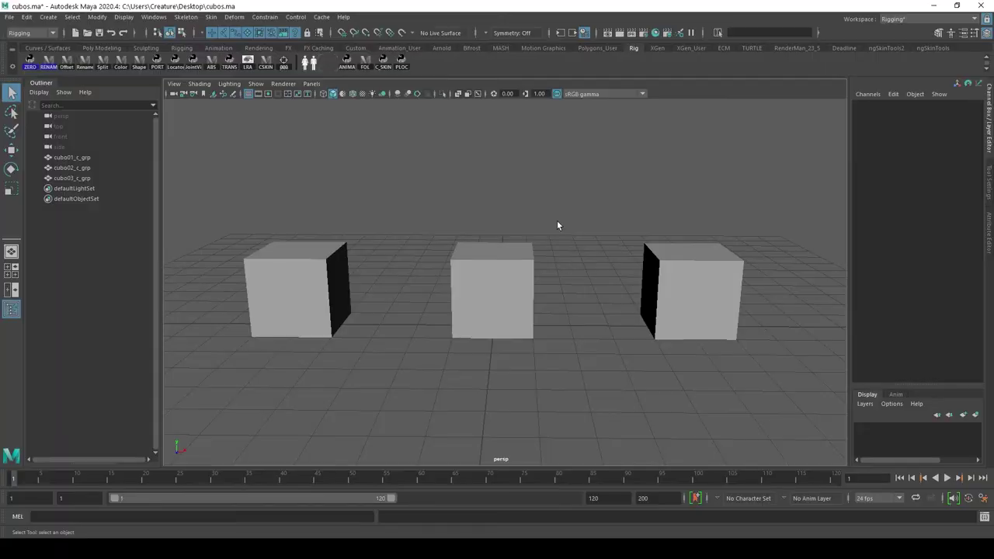
# Select the left cube cubo01_c_grp and toggle its smooth preview on and off with 3 and 1
pyautogui.scroll(1, 559, 220)
pyautogui.scroll(1, 560, 220)
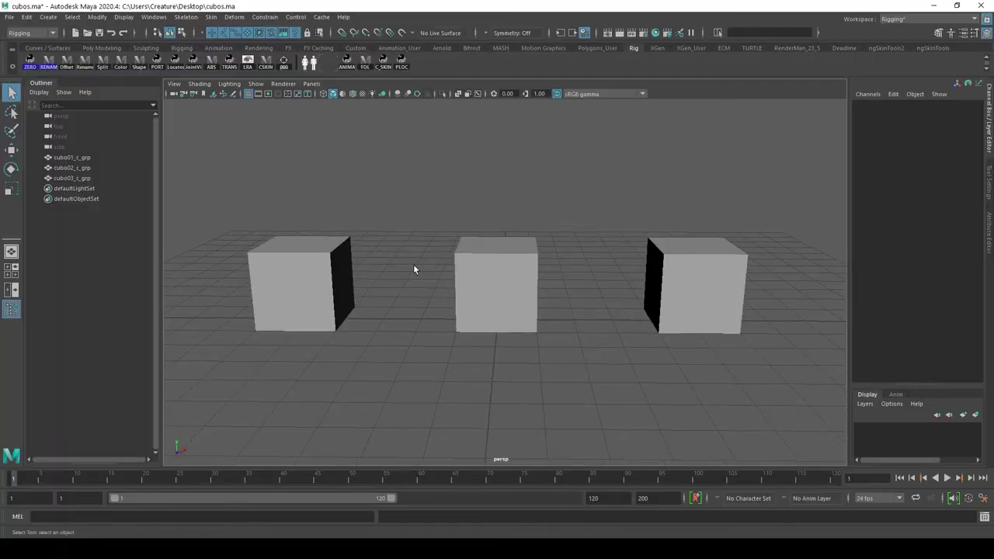
pyautogui.click(300, 295)
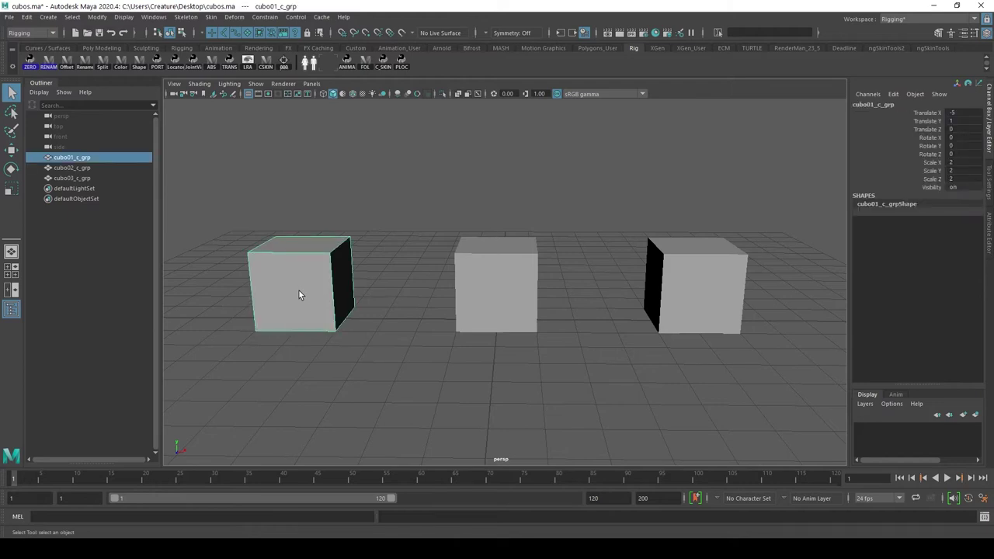
pyautogui.press('3')
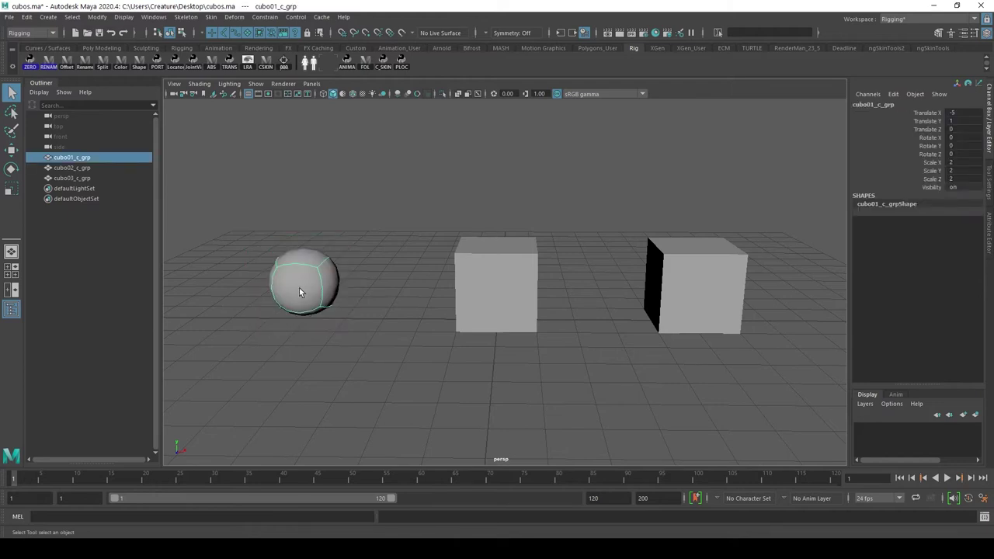
pyautogui.press('1')
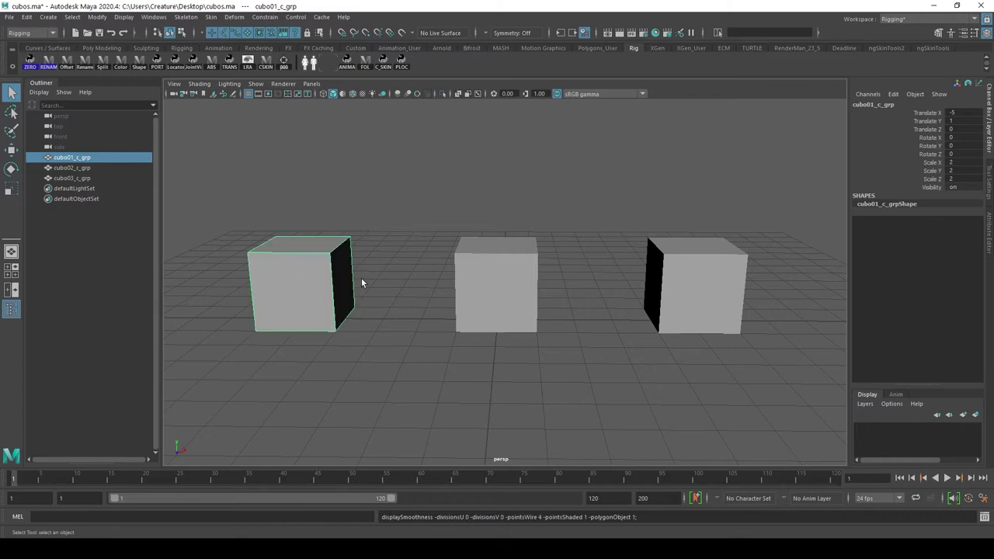
pyautogui.press('3')
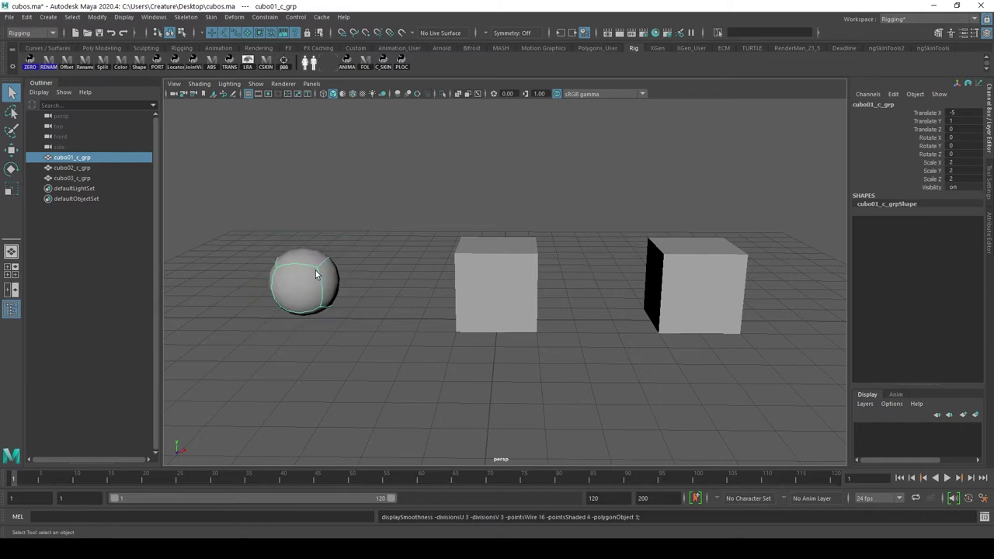
pyautogui.press('1')
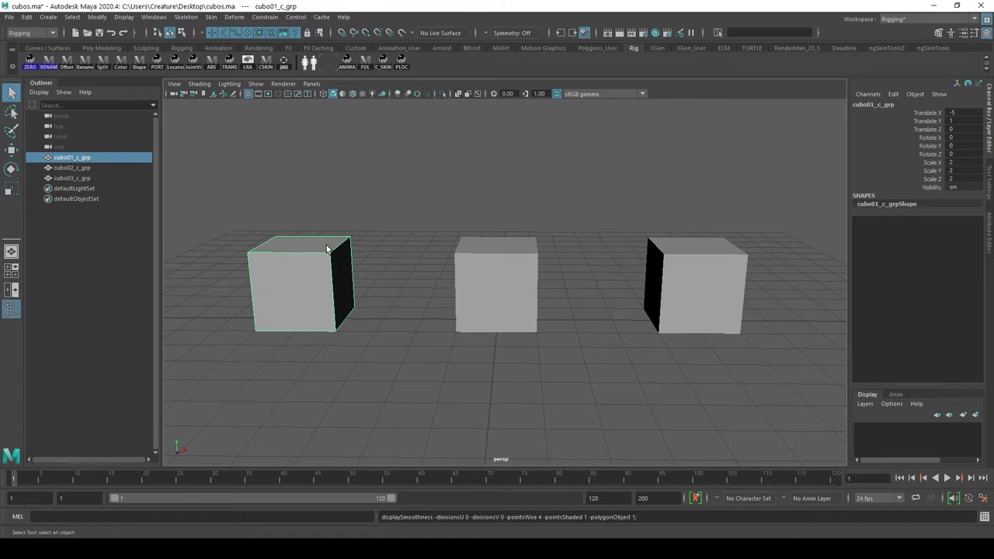
pyautogui.press('3')
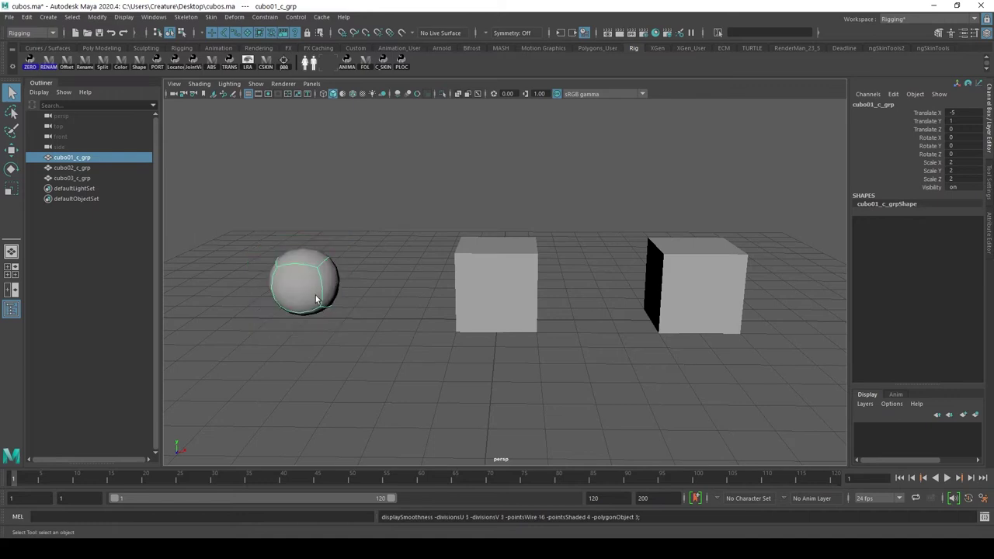
pyautogui.press('1')
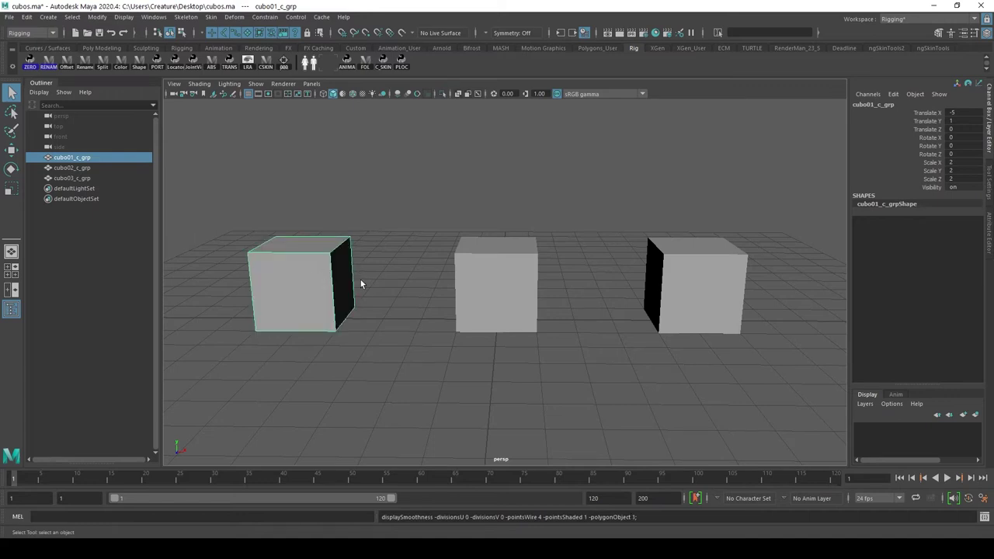
# Reselect the left cube and open the Modeling Toolkit, moving it to the viewport's right edge
pyautogui.scroll(-2, 399, 318)
pyautogui.scroll(-2, 406, 315)
pyautogui.scroll(2, 409, 309)
pyautogui.scroll(2, 489, 283)
pyautogui.click(498, 278)
pyautogui.scroll(2, 509, 291)
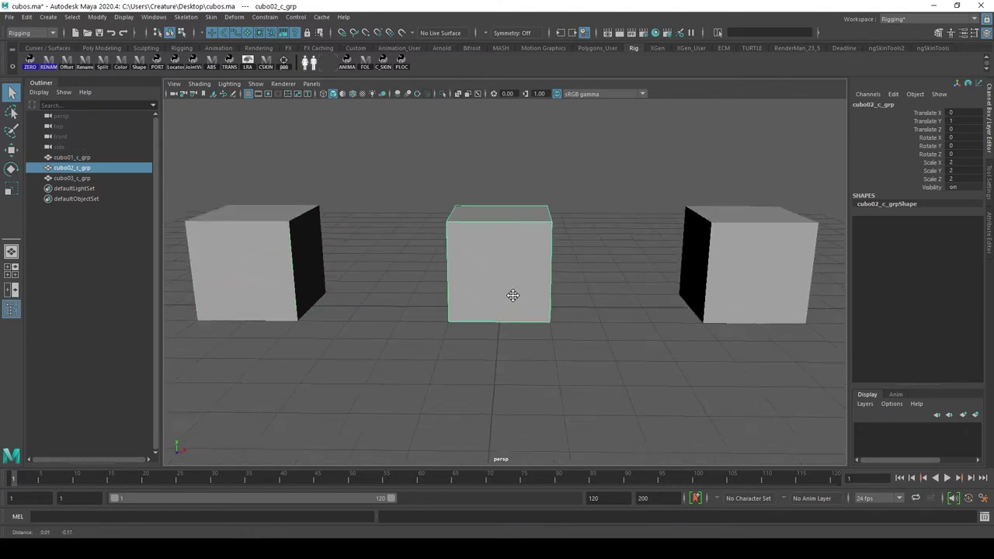
pyautogui.scroll(2, 536, 293)
pyautogui.moveTo(545, 293)
pyautogui.keyDown('alt'); pyautogui.mouseDown(button='middle')
pyautogui.moveTo(550, 300)
pyautogui.moveTo(532, 304)
pyautogui.mouseUp(button='middle'); pyautogui.keyUp('alt')
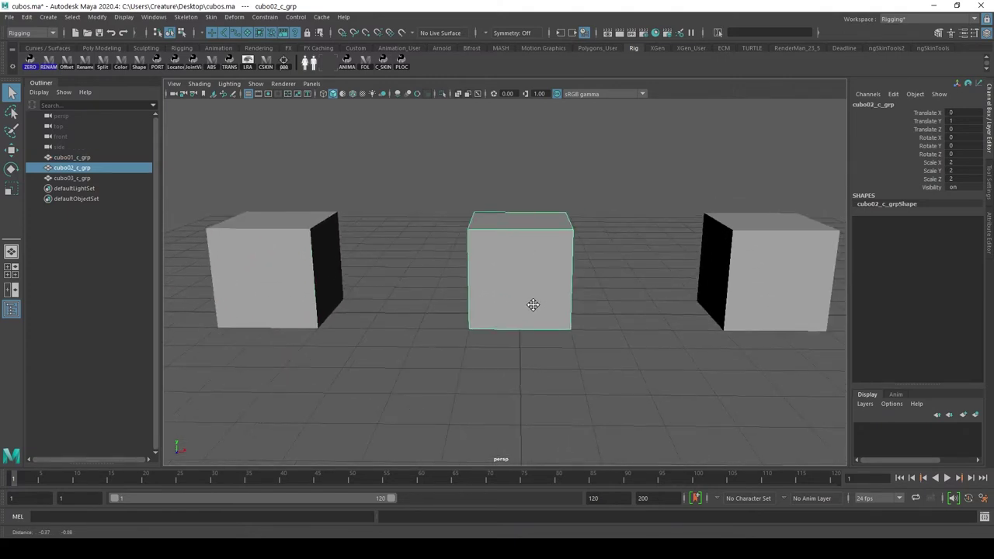
pyautogui.moveTo(534, 304)
pyautogui.keyDown('alt'); pyautogui.mouseDown()
pyautogui.moveTo(469, 304)
pyautogui.moveTo(499, 319)
pyautogui.moveTo(551, 297)
pyautogui.moveTo(542, 319)
pyautogui.moveTo(483, 273)
pyautogui.moveTo(581, 217)
pyautogui.moveTo(514, 239)
pyautogui.mouseUp(); pyautogui.keyUp('alt')
pyautogui.click(513, 295)
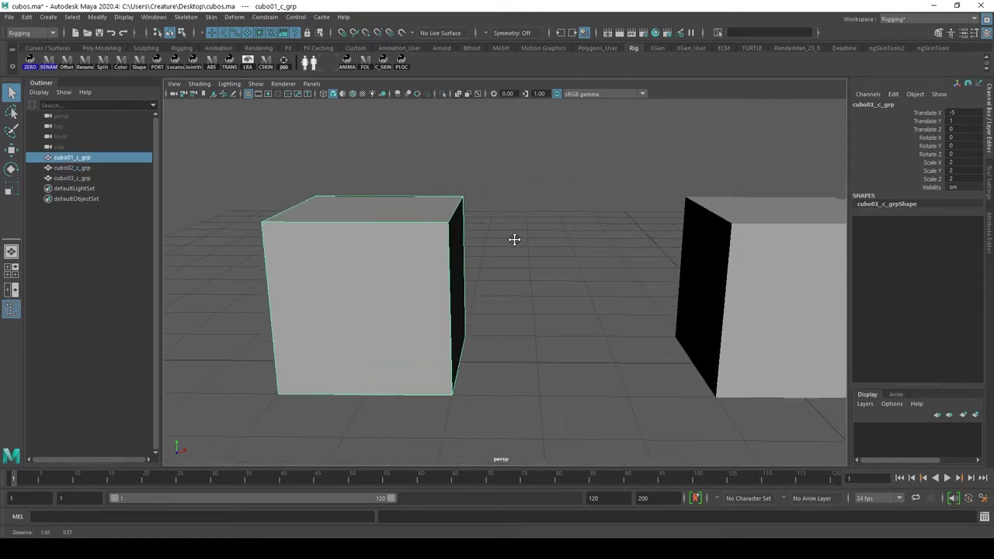
pyautogui.click(939, 34)
pyautogui.moveTo(176, 103)
pyautogui.mouseDown()
pyautogui.moveTo(627, 194)
pyautogui.moveTo(977, 241)
pyautogui.moveTo(992, 277)
pyautogui.moveTo(853, 89)
pyautogui.mouseUp()
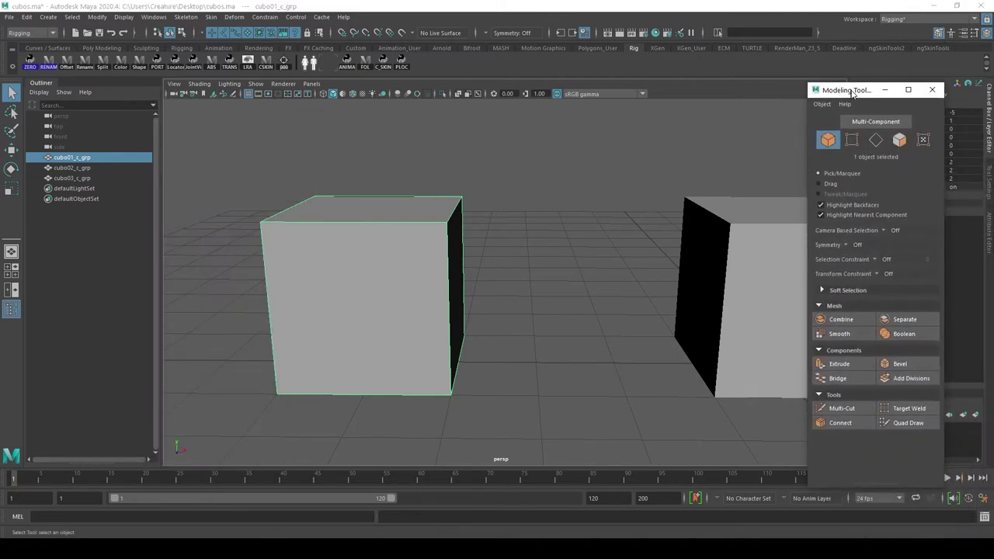
# Activate Multi-Cut and orbit to the left cube's right face, briefly previewing it smoothed
pyautogui.click(845, 405)
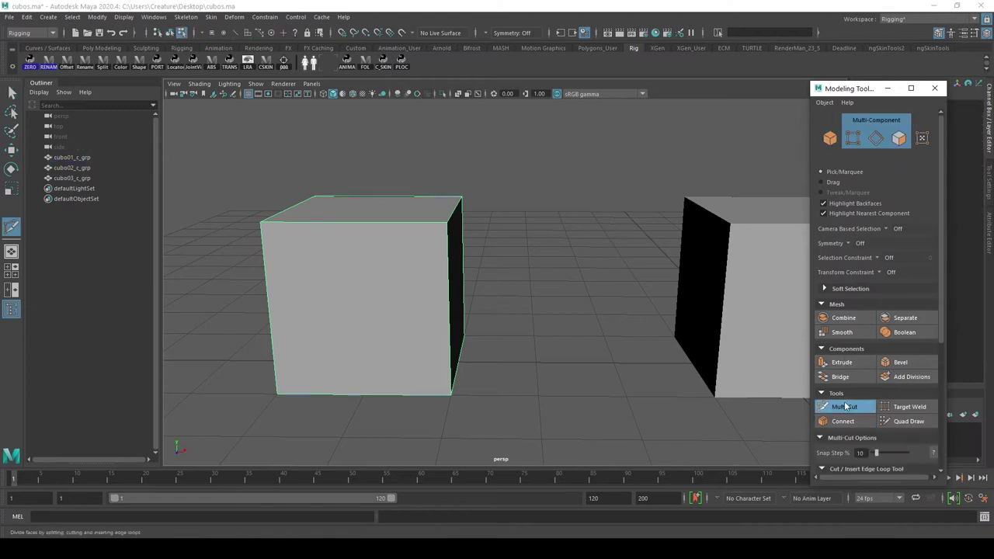
pyautogui.keyDown('alt'); pyautogui.moveTo(470, 277); pyautogui.dragTo(481, 223); pyautogui.keyUp('alt')
pyautogui.moveTo(560, 264)
pyautogui.keyDown('alt'); pyautogui.mouseDown(button='right')
pyautogui.moveTo(544, 262)
pyautogui.moveTo(574, 245)
pyautogui.mouseUp(button='right'); pyautogui.keyUp('alt')
pyautogui.keyDown('alt'); pyautogui.moveTo(575, 246); pyautogui.dragTo(573, 278); pyautogui.keyUp('alt')
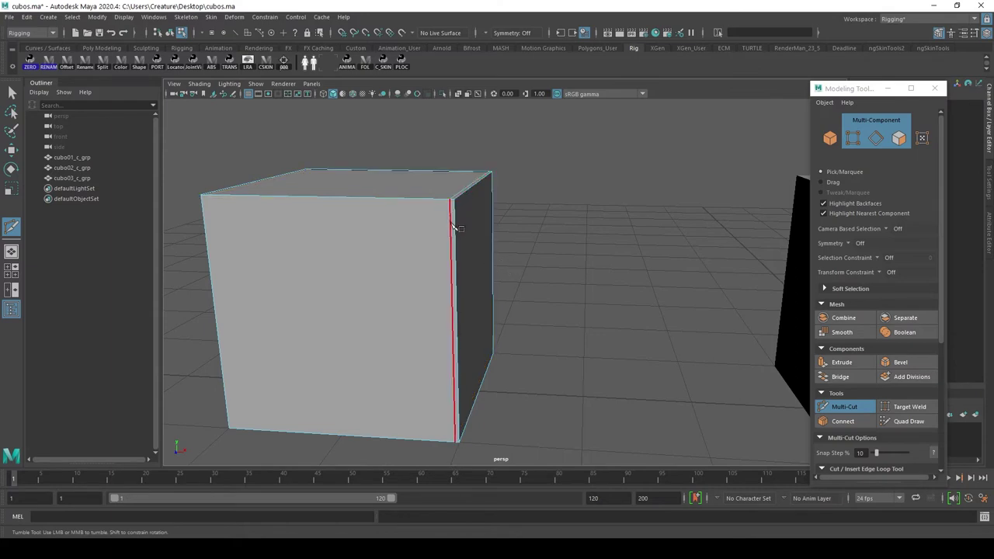
pyautogui.scroll(3, 497, 249)
pyautogui.scroll(3, 476, 249)
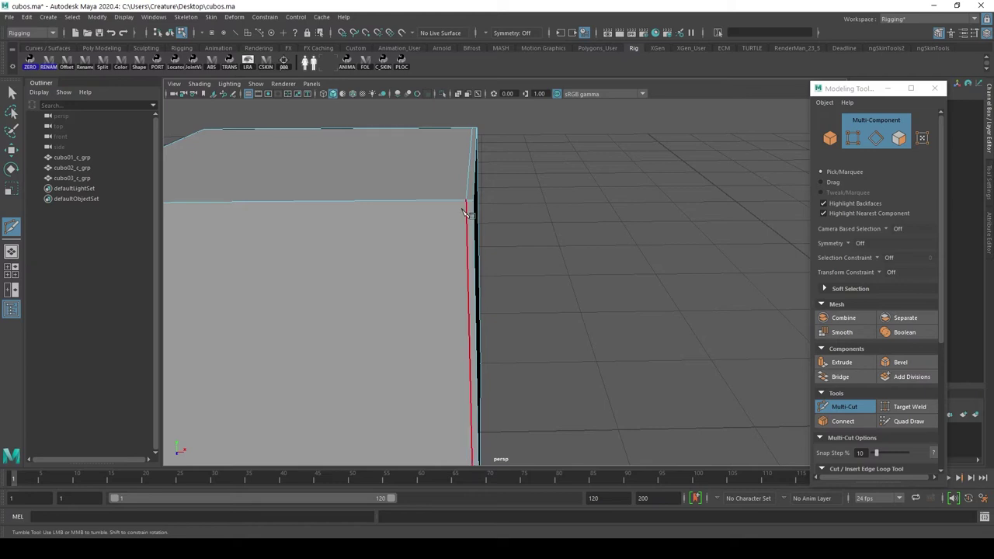
pyautogui.keyDown('alt'); pyautogui.moveTo(464, 211); pyautogui.dragTo(513, 224); pyautogui.keyUp('alt')
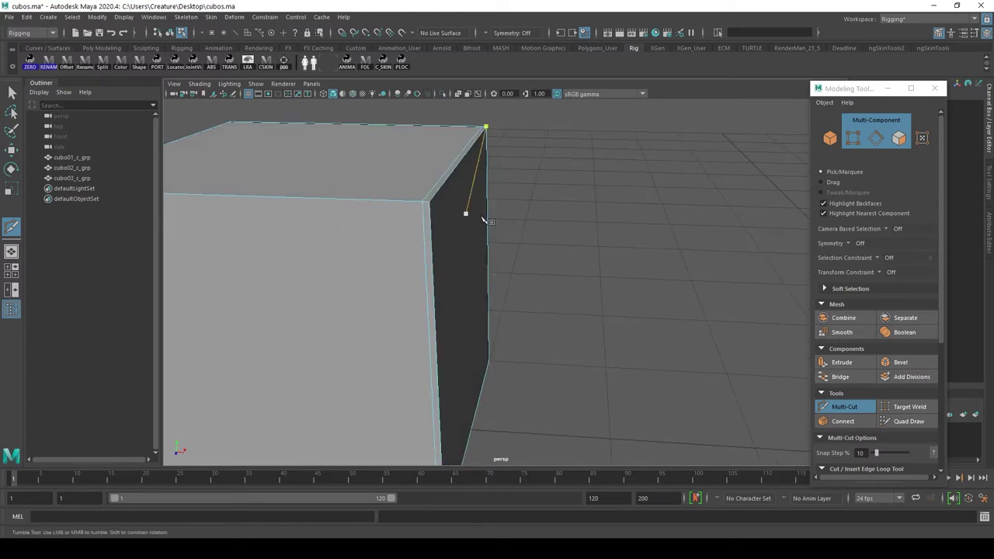
pyautogui.scroll(-3, 486, 229)
pyautogui.press('3')
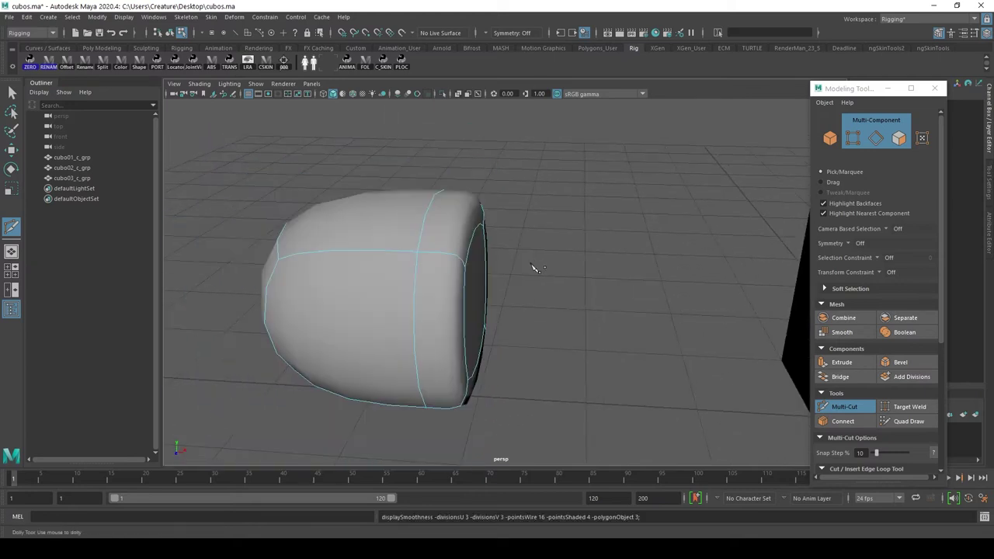
pyautogui.keyDown('alt'); pyautogui.moveTo(533, 266); pyautogui.dragTo(559, 295); pyautogui.keyUp('alt')
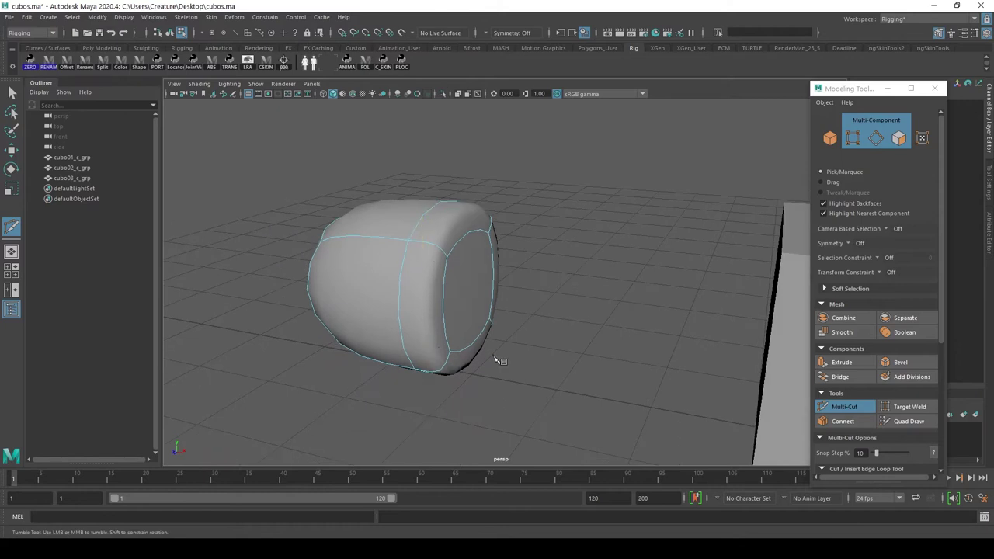
pyautogui.keyDown('alt'); pyautogui.moveTo(422, 295); pyautogui.dragTo(592, 309); pyautogui.keyUp('alt')
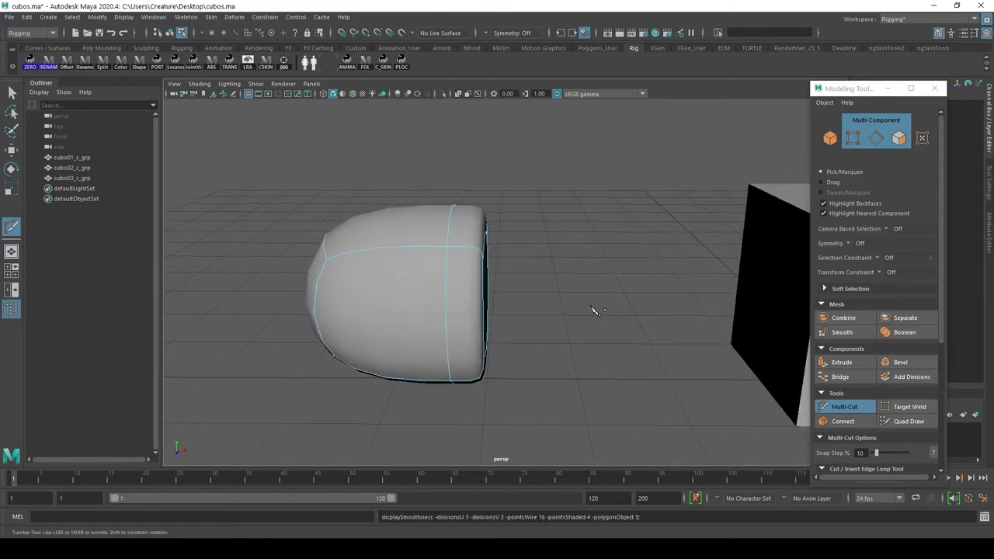
pyautogui.press('1')
# Insert an edge loop beside the right face's edges and check it in smooth preview
pyautogui.moveTo(544, 311)
pyautogui.keyDown('alt'); pyautogui.mouseDown()
pyautogui.moveTo(575, 308)
pyautogui.moveTo(547, 280)
pyautogui.moveTo(632, 275)
pyautogui.moveTo(597, 295)
pyautogui.moveTo(469, 273)
pyautogui.moveTo(592, 244)
pyautogui.moveTo(572, 266)
pyautogui.moveTo(621, 250)
pyautogui.moveTo(465, 310)
pyautogui.moveTo(558, 270)
pyautogui.moveTo(527, 237)
pyautogui.mouseUp(); pyautogui.keyUp('alt')
pyautogui.keyDown('ctrl'); pyautogui.click(407, 237); pyautogui.keyUp('ctrl')
pyautogui.click(508, 162)
pyautogui.press('3')
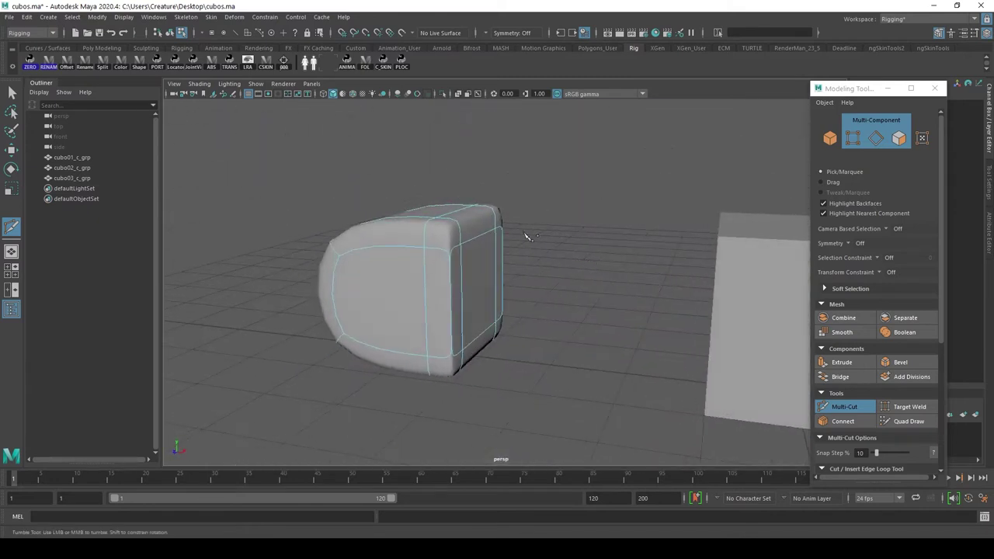
pyautogui.moveTo(561, 189)
pyautogui.keyDown('alt'); pyautogui.mouseDown()
pyautogui.moveTo(577, 160)
pyautogui.moveTo(573, 215)
pyautogui.mouseUp(); pyautogui.keyUp('alt')
pyautogui.keyDown('alt'); pyautogui.moveTo(544, 310); pyautogui.dragTo(548, 284); pyautogui.keyUp('alt')
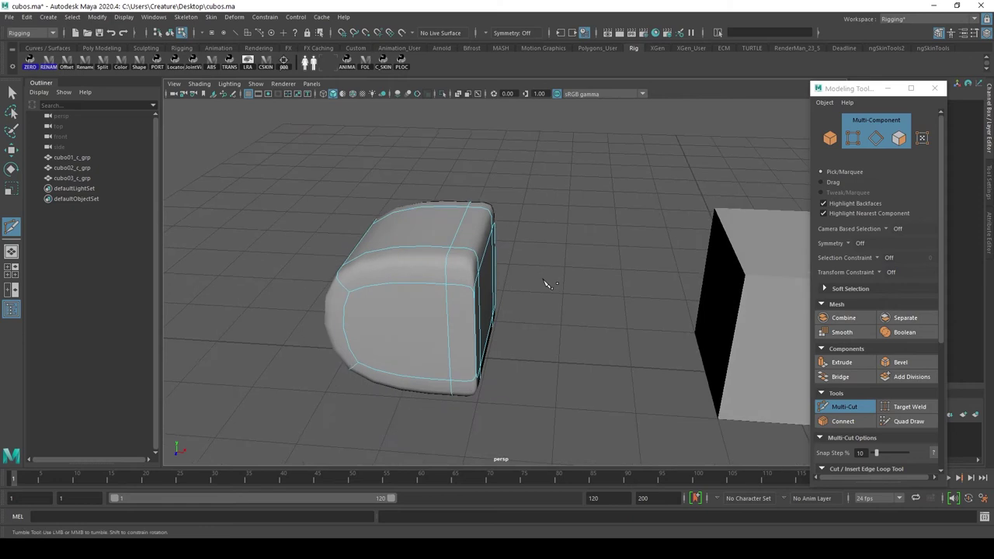
pyautogui.press('1')
pyautogui.scroll(3, 534, 280)
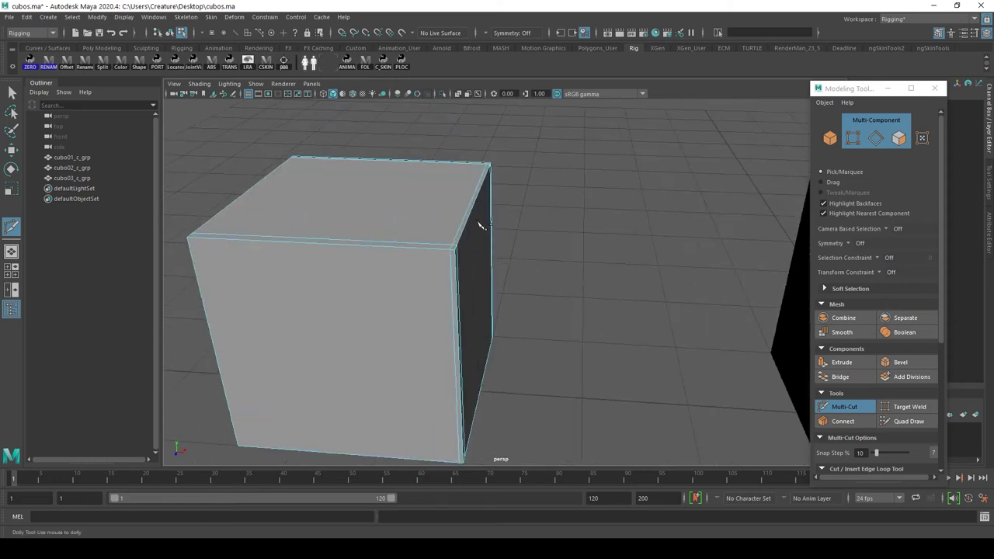
# Select the new edge loop with the Move tool and slide it along X toward the right face
pyautogui.click(11, 148)
pyautogui.doubleClick(461, 231)
pyautogui.moveTo(462, 233)
pyautogui.keyDown('alt'); pyautogui.mouseDown()
pyautogui.moveTo(559, 255)
pyautogui.moveTo(501, 249)
pyautogui.mouseUp(); pyautogui.keyUp('alt')
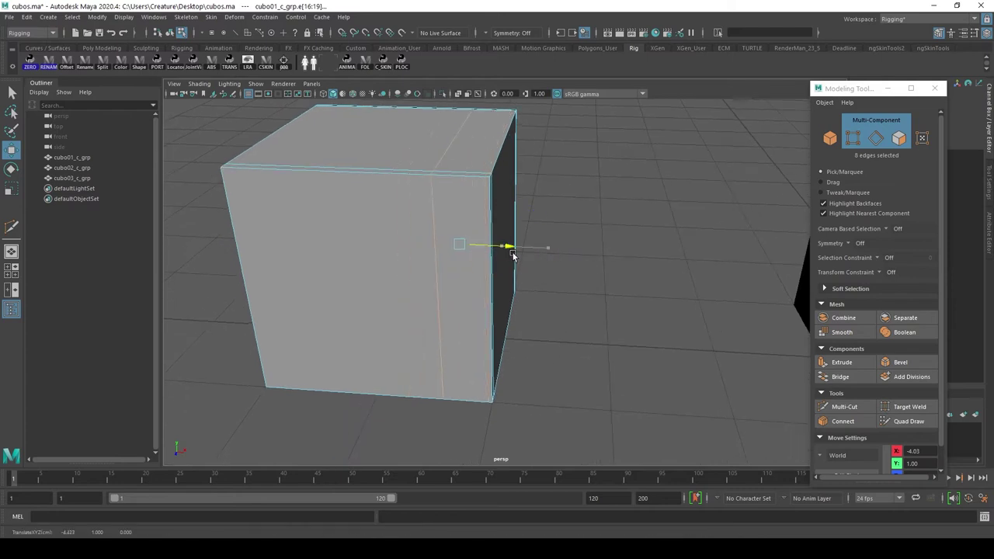
pyautogui.keyDown('alt'); pyautogui.moveTo(490, 142); pyautogui.dragTo(541, 194); pyautogui.keyUp('alt')
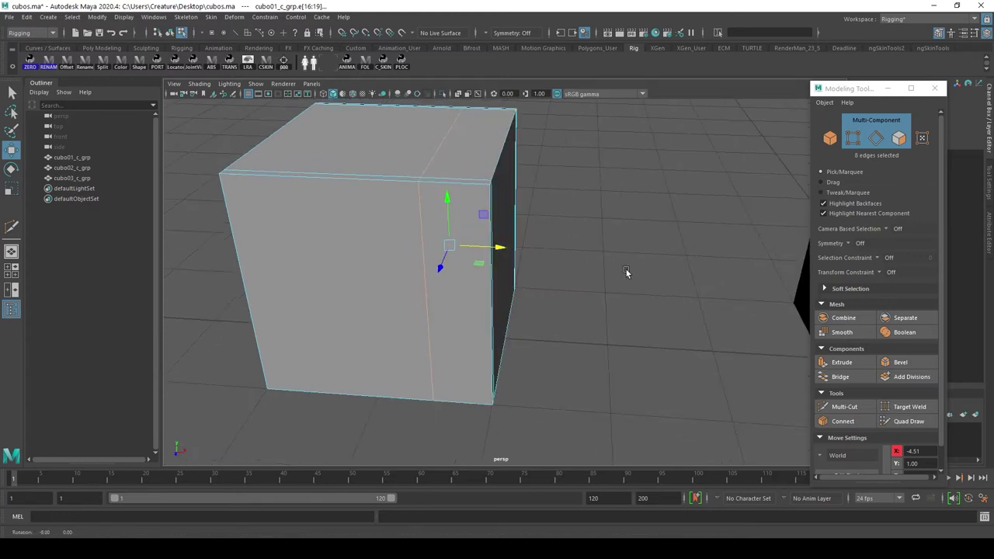
pyautogui.press('3')
pyautogui.moveTo(500, 247)
pyautogui.mouseDown()
pyautogui.moveTo(499, 259)
pyautogui.moveTo(541, 265)
pyautogui.moveTo(544, 253)
pyautogui.moveTo(517, 265)
pyautogui.moveTo(501, 261)
pyautogui.moveTo(592, 262)
pyautogui.moveTo(525, 258)
pyautogui.moveTo(571, 258)
pyautogui.mouseUp()
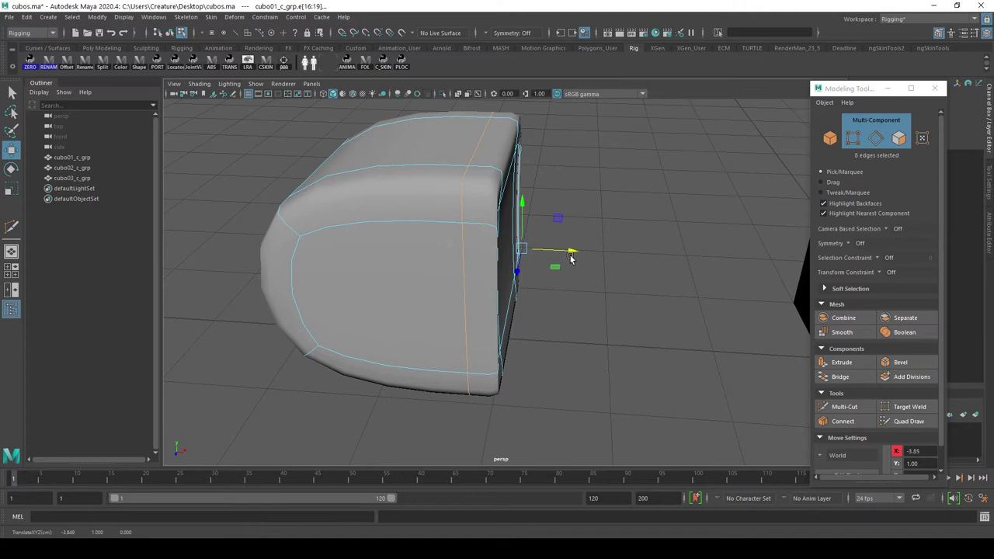
pyautogui.press('1')
pyautogui.moveTo(578, 253)
pyautogui.mouseDown()
pyautogui.moveTo(549, 253)
pyautogui.moveTo(517, 291)
pyautogui.moveTo(548, 256)
pyautogui.moveTo(538, 252)
pyautogui.moveTo(527, 320)
pyautogui.moveTo(446, 268)
pyautogui.moveTo(523, 304)
pyautogui.moveTo(574, 288)
pyautogui.moveTo(573, 351)
pyautogui.moveTo(560, 344)
pyautogui.mouseUp()
# Return to Multi-Cut and add an edge loop near the left cube's top edge
pyautogui.click(846, 408)
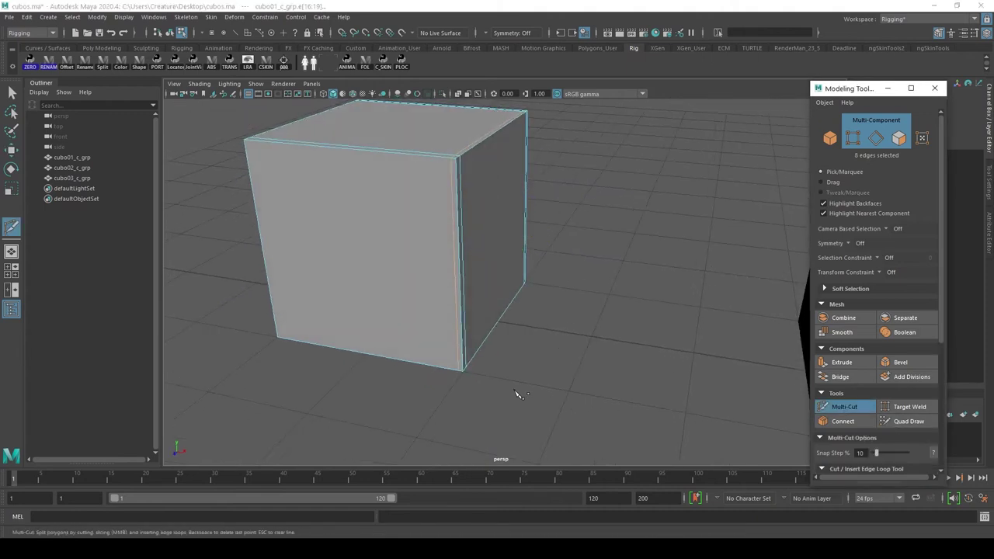
pyautogui.click(552, 366)
pyautogui.moveTo(552, 366)
pyautogui.keyDown('alt'); pyautogui.mouseDown()
pyautogui.moveTo(493, 377)
pyautogui.moveTo(474, 349)
pyautogui.mouseUp(); pyautogui.keyUp('alt')
pyautogui.click(575, 124)
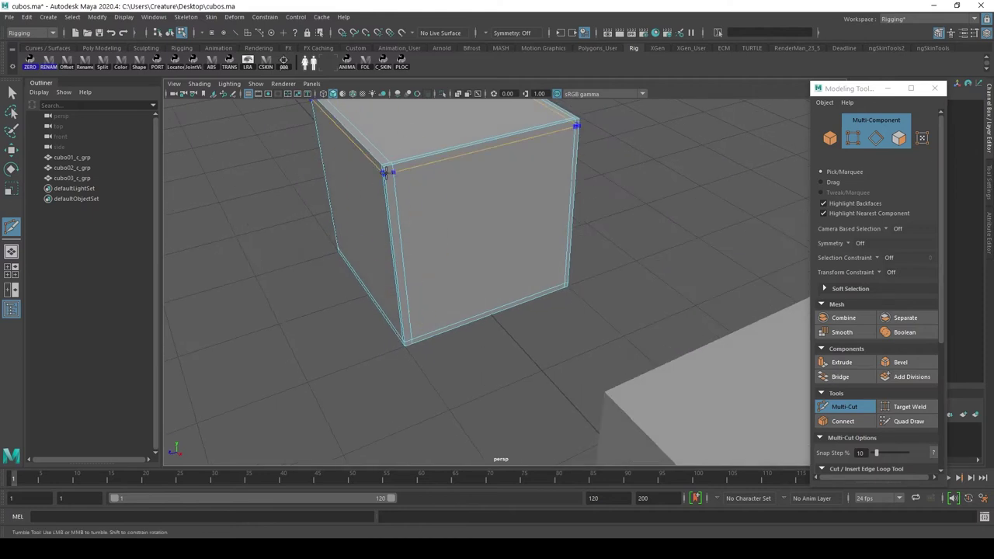
# Preview the left cube smoothed with its tighter rounded rims, then pick the Move tool
pyautogui.press('3')
pyautogui.keyDown('alt'); pyautogui.moveTo(583, 217); pyautogui.dragTo(588, 238, button='right'); pyautogui.keyUp('alt')
pyautogui.moveTo(502, 292)
pyautogui.keyDown('alt'); pyautogui.mouseDown()
pyautogui.moveTo(595, 284)
pyautogui.moveTo(506, 288)
pyautogui.moveTo(551, 304)
pyautogui.moveTo(587, 287)
pyautogui.moveTo(570, 283)
pyautogui.mouseUp(); pyautogui.keyUp('alt')
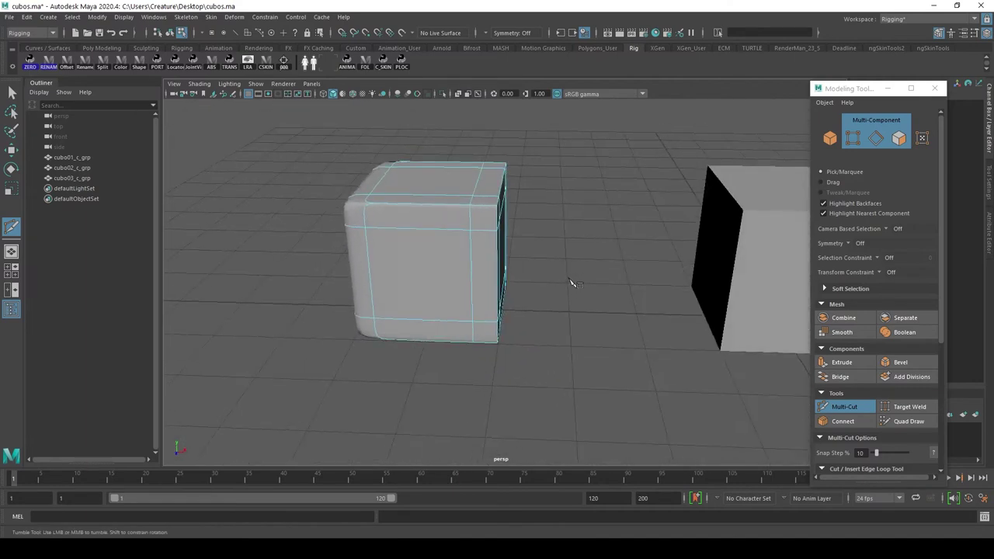
pyautogui.keyDown('alt'); pyautogui.moveTo(570, 283); pyautogui.dragTo(553, 282, button='middle'); pyautogui.keyUp('alt')
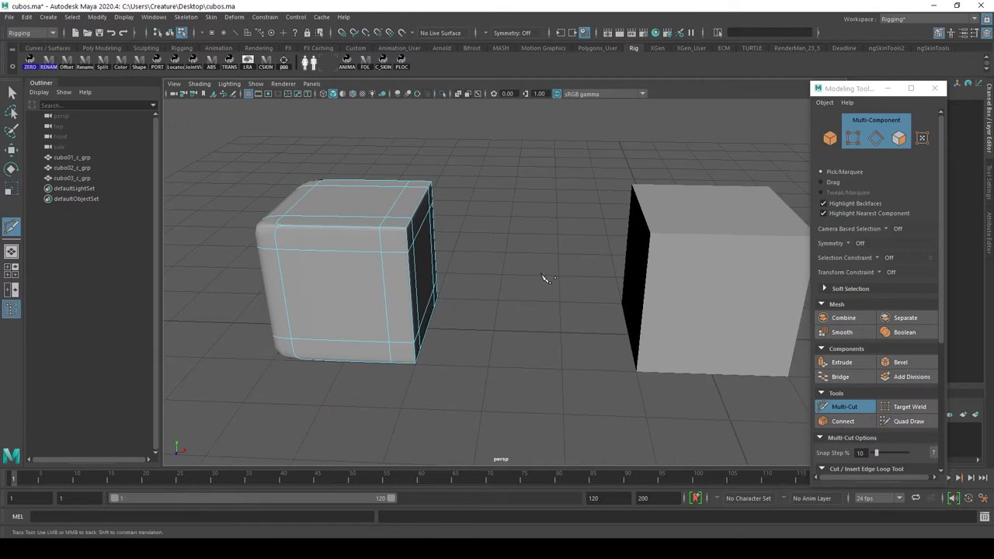
pyautogui.click(12, 151)
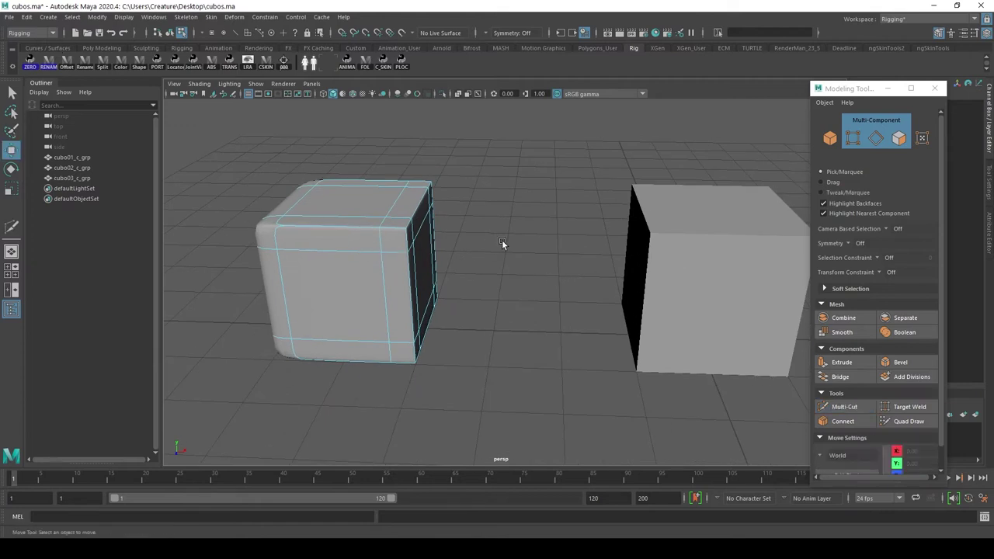
# Switch to Object Mode, then select and frame the middle cube cubo02_c_grp
pyautogui.moveTo(296, 178); pyautogui.dragTo(311, 178, button='right')
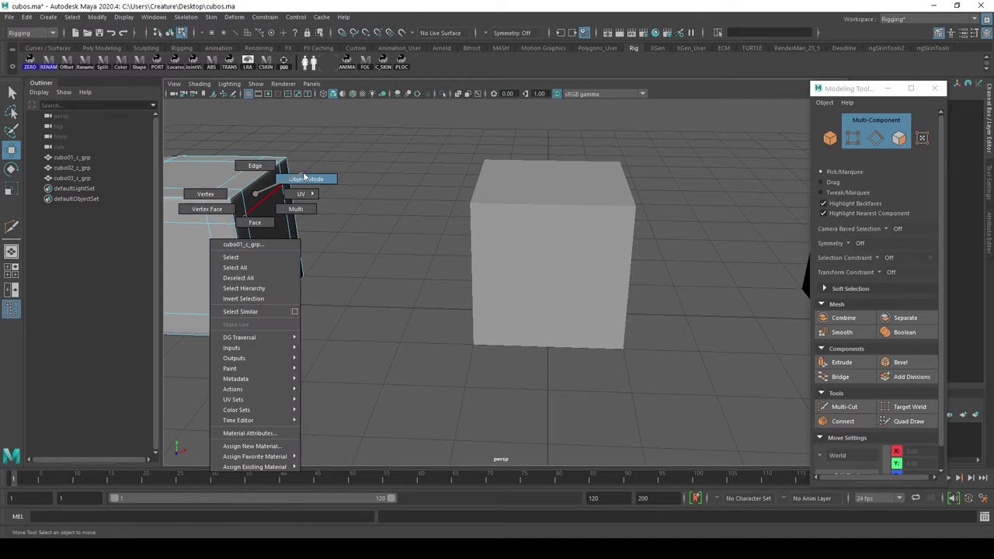
pyautogui.click(536, 237)
pyautogui.press('f')
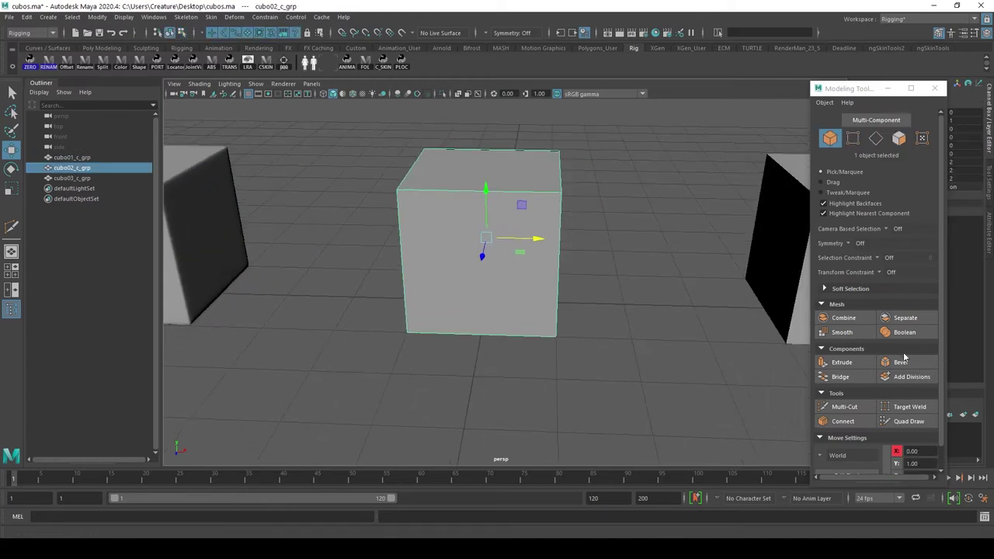
pyautogui.keyDown('alt'); pyautogui.moveTo(510, 271); pyautogui.dragTo(565, 279, button='right'); pyautogui.keyUp('alt')
pyautogui.moveTo(565, 280)
pyautogui.keyDown('alt'); pyautogui.mouseDown()
pyautogui.moveTo(644, 280)
pyautogui.moveTo(626, 288)
pyautogui.moveTo(653, 229)
pyautogui.mouseUp(); pyautogui.keyUp('alt')
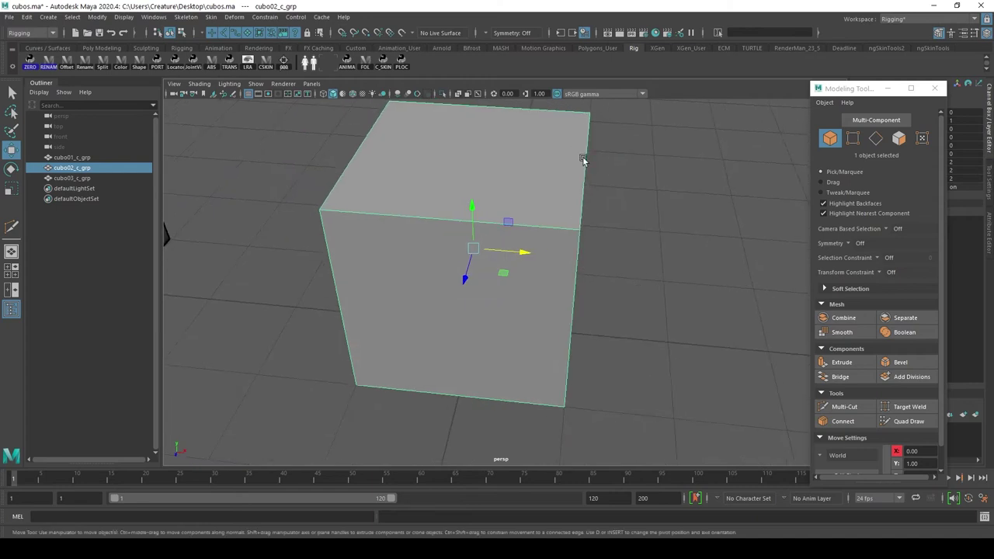
pyautogui.keyDown('alt'); pyautogui.moveTo(560, 208); pyautogui.dragTo(553, 147); pyautogui.keyUp('alt')
pyautogui.moveTo(564, 189)
pyautogui.keyDown('alt'); pyautogui.mouseDown()
pyautogui.moveTo(584, 182)
pyautogui.moveTo(541, 193)
pyautogui.mouseUp(); pyautogui.keyUp('alt')
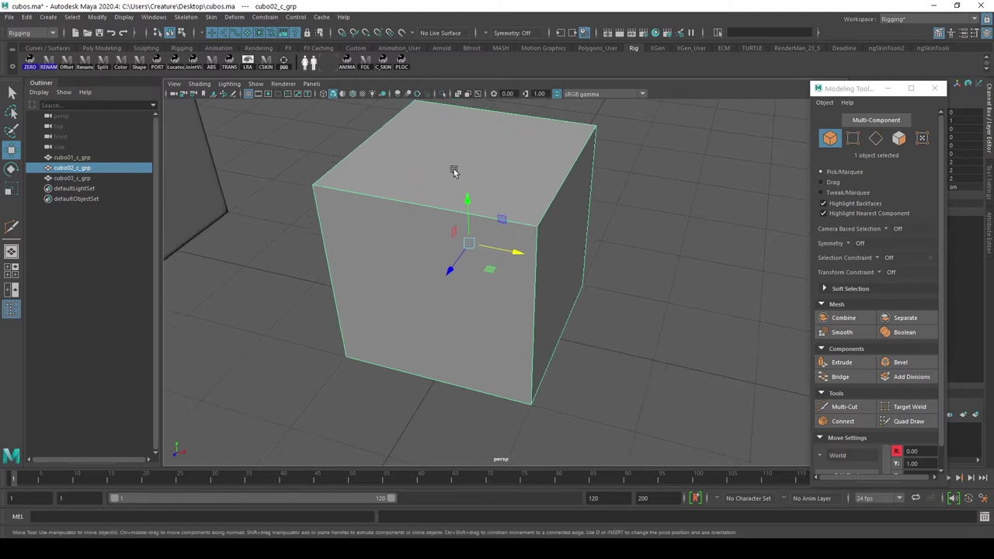
pyautogui.moveTo(527, 213)
pyautogui.keyDown('alt'); pyautogui.mouseDown()
pyautogui.moveTo(537, 222)
pyautogui.moveTo(506, 215)
pyautogui.mouseUp(); pyautogui.keyUp('alt')
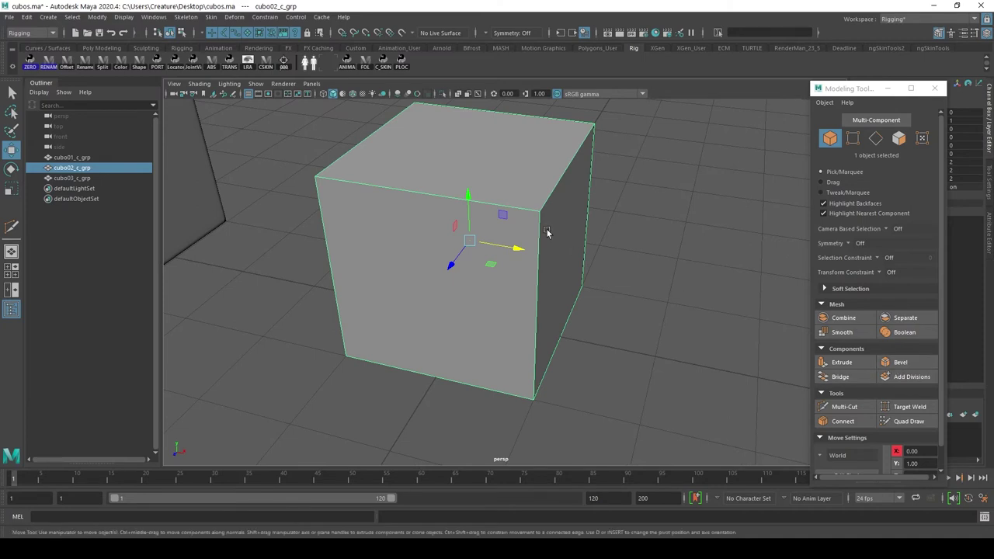
pyautogui.click(641, 226)
pyautogui.click(452, 188)
pyautogui.keyDown('alt'); pyautogui.moveTo(384, 212); pyautogui.dragTo(443, 219); pyautogui.keyUp('alt')
# Turn smooth preview off on the left cube with 1, then reselect cubo02_c_grp
pyautogui.click(321, 224)
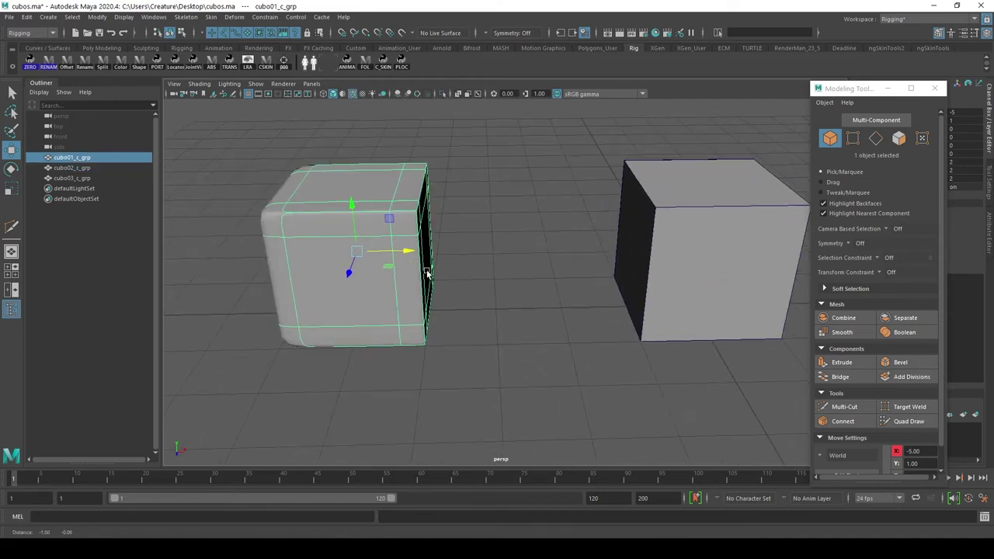
pyautogui.scroll(5, 434, 239)
pyautogui.keyDown('alt'); pyautogui.moveTo(434, 243); pyautogui.dragTo(323, 268); pyautogui.keyUp('alt')
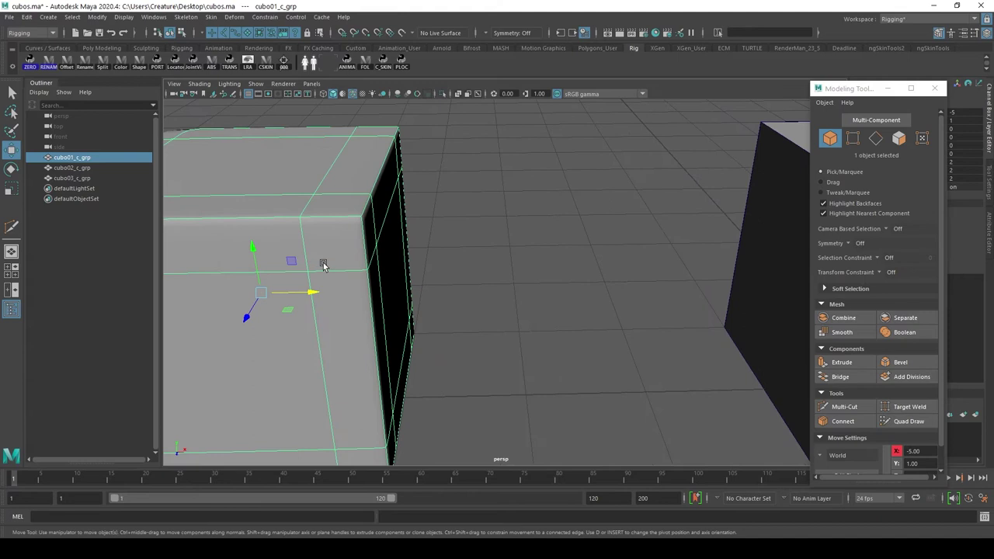
pyautogui.press('1')
pyautogui.keyDown('alt'); pyautogui.moveTo(356, 214); pyautogui.dragTo(330, 193); pyautogui.keyUp('alt')
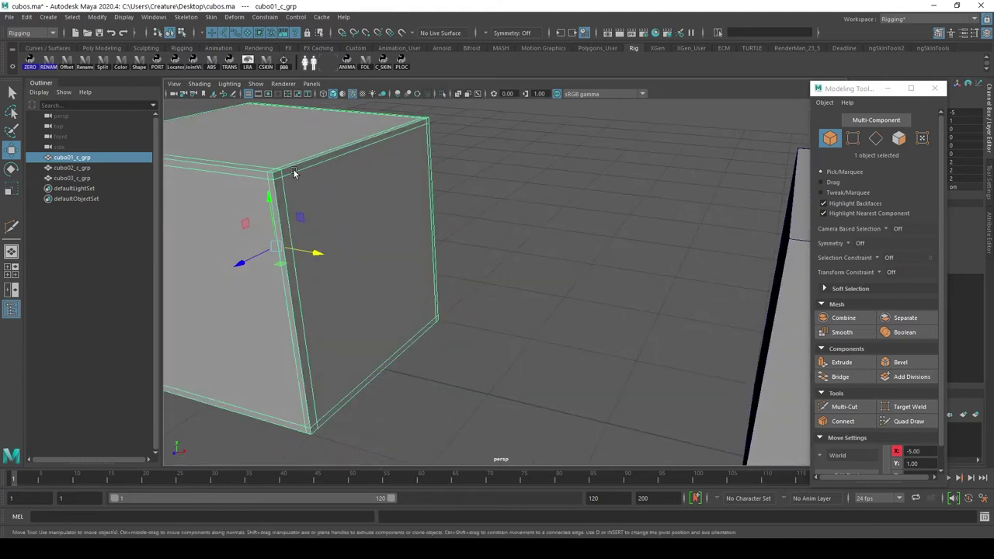
pyautogui.scroll(-5, 523, 257)
pyautogui.scroll(3, 486, 251)
pyautogui.scroll(2, 530, 204)
pyautogui.click(530, 205)
pyautogui.keyDown('alt'); pyautogui.moveTo(530, 204); pyautogui.dragTo(547, 290); pyautogui.keyUp('alt')
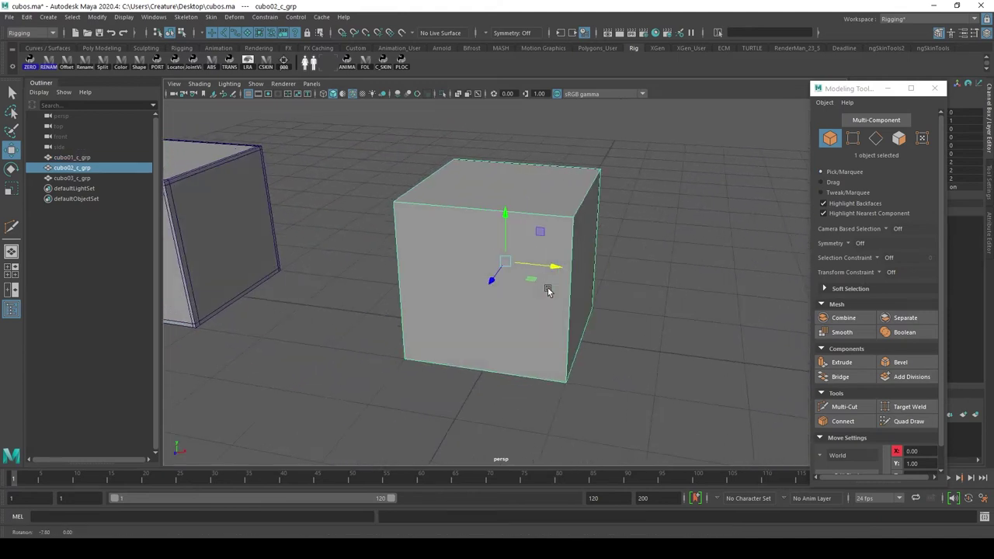
# Apply polyBevel1 to the middle cube with Fraction 0.1 and 2 segments, inspecting the bevelled corner
pyautogui.click(900, 363)
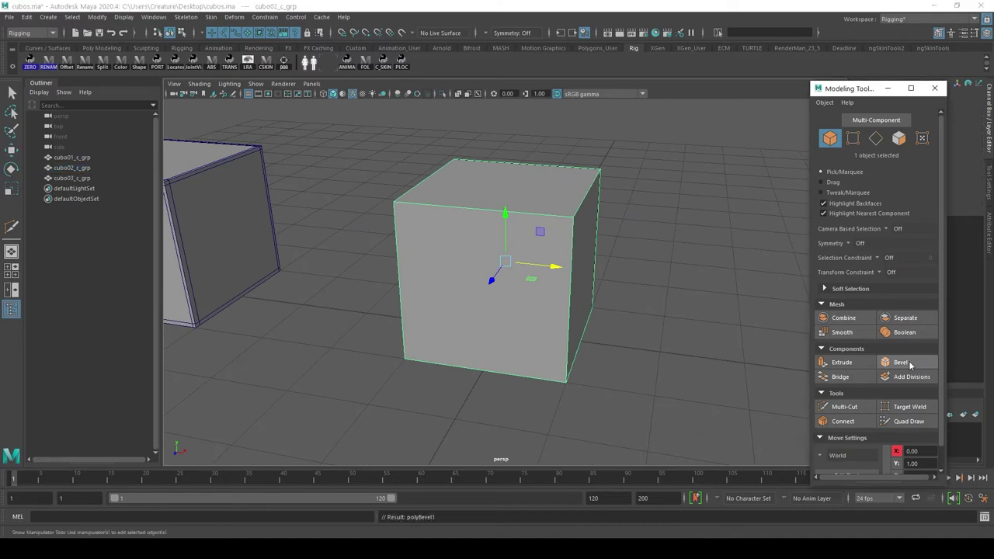
pyautogui.moveTo(651, 336); pyautogui.dragTo(693, 278)
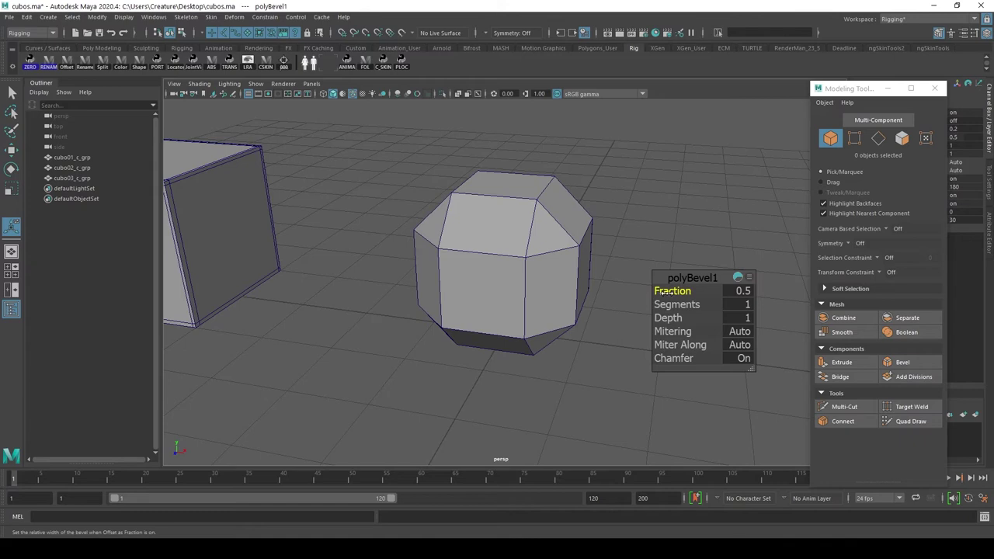
pyautogui.moveTo(672, 291); pyautogui.dragTo(682, 304)
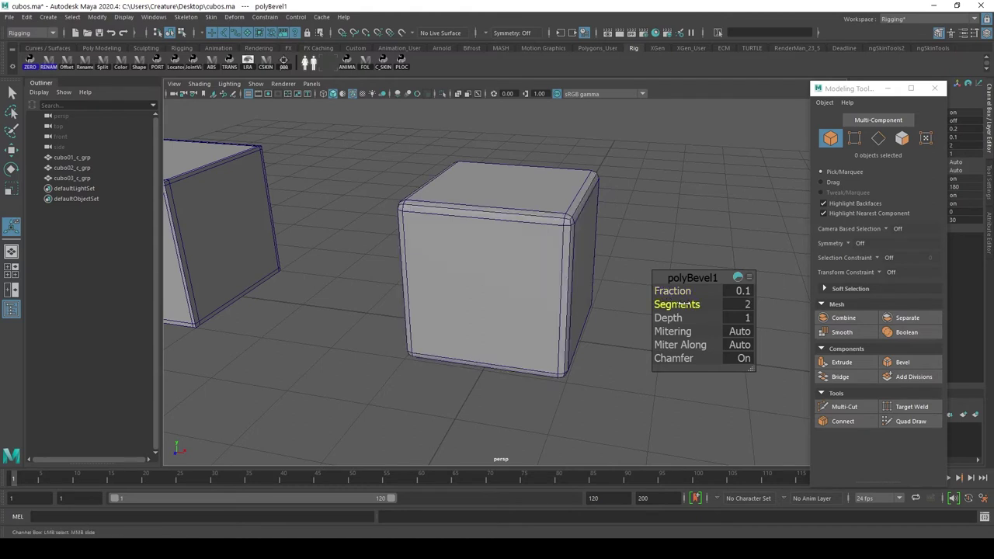
pyautogui.moveTo(206, 183)
pyautogui.keyDown('alt'); pyautogui.mouseDown(button='middle')
pyautogui.moveTo(242, 207)
pyautogui.moveTo(282, 215)
pyautogui.moveTo(288, 224)
pyautogui.moveTo(273, 228)
pyautogui.moveTo(299, 240)
pyautogui.mouseUp(button='middle'); pyautogui.keyUp('alt')
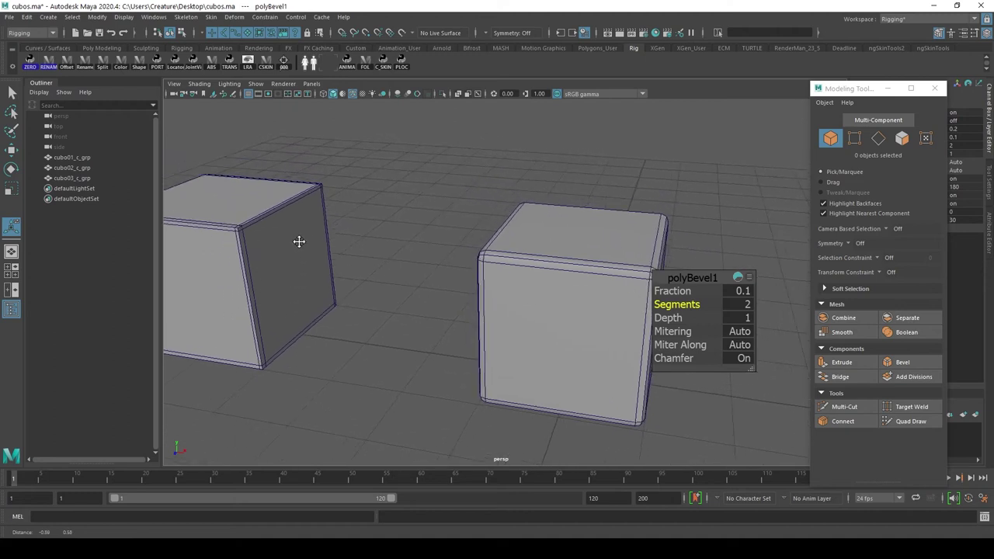
pyautogui.keyDown('alt'); pyautogui.moveTo(220, 259); pyautogui.dragTo(352, 254, button='right'); pyautogui.keyUp('alt')
pyautogui.keyDown('alt'); pyautogui.moveTo(352, 254); pyautogui.dragTo(556, 296); pyautogui.keyUp('alt')
pyautogui.keyDown('alt'); pyautogui.moveTo(556, 297); pyautogui.dragTo(457, 244, button='right'); pyautogui.keyUp('alt')
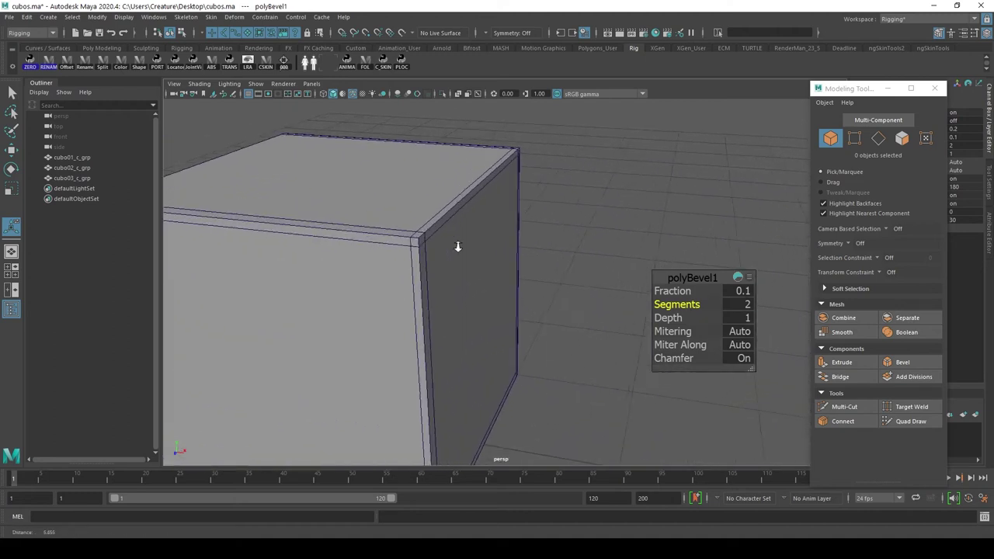
pyautogui.keyDown('alt'); pyautogui.moveTo(458, 244); pyautogui.dragTo(324, 205, button='middle'); pyautogui.keyUp('alt')
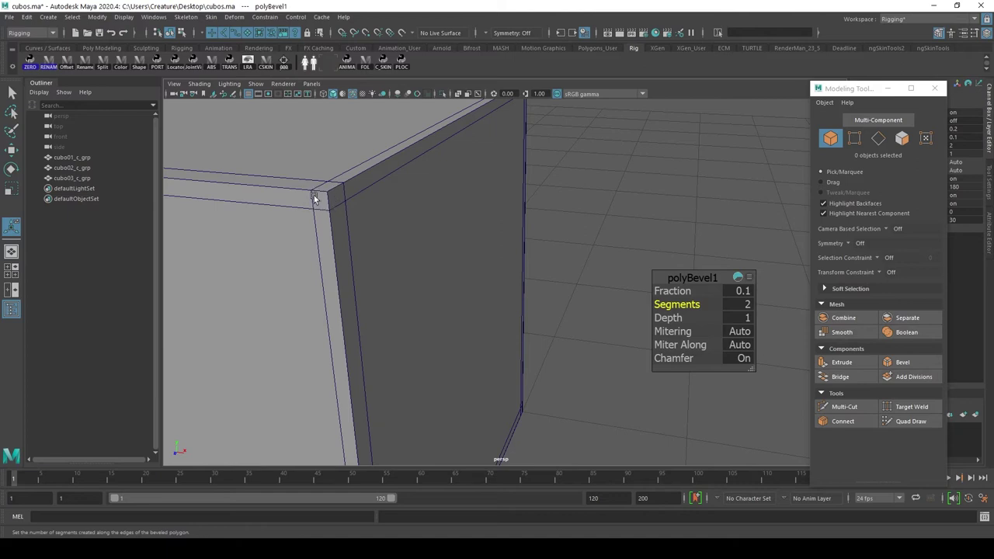
pyautogui.keyDown('alt'); pyautogui.moveTo(339, 194); pyautogui.dragTo(324, 225); pyautogui.keyUp('alt')
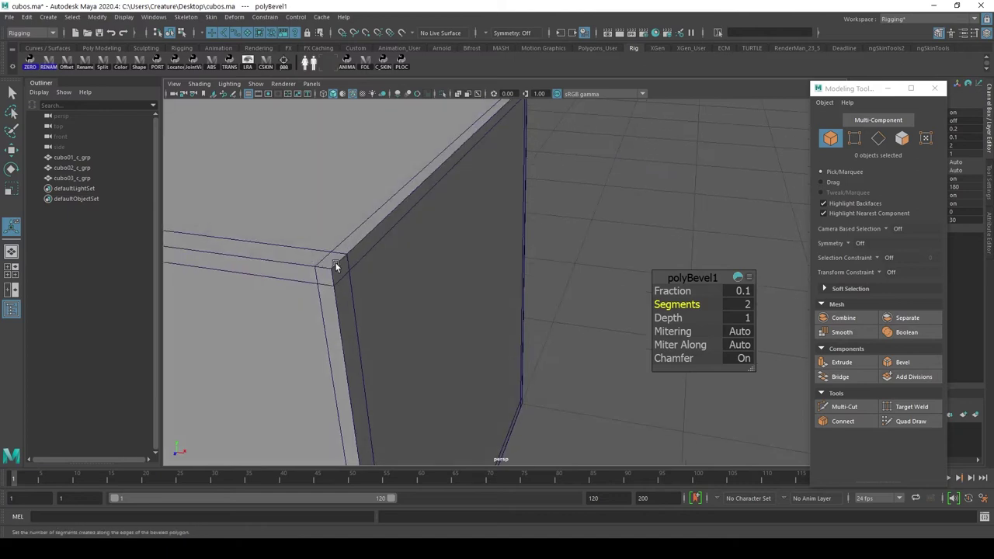
pyautogui.moveTo(489, 310)
pyautogui.keyDown('alt'); pyautogui.mouseDown()
pyautogui.moveTo(450, 284)
pyautogui.moveTo(310, 273)
pyautogui.moveTo(321, 284)
pyautogui.moveTo(311, 272)
pyautogui.mouseUp(); pyautogui.keyUp('alt')
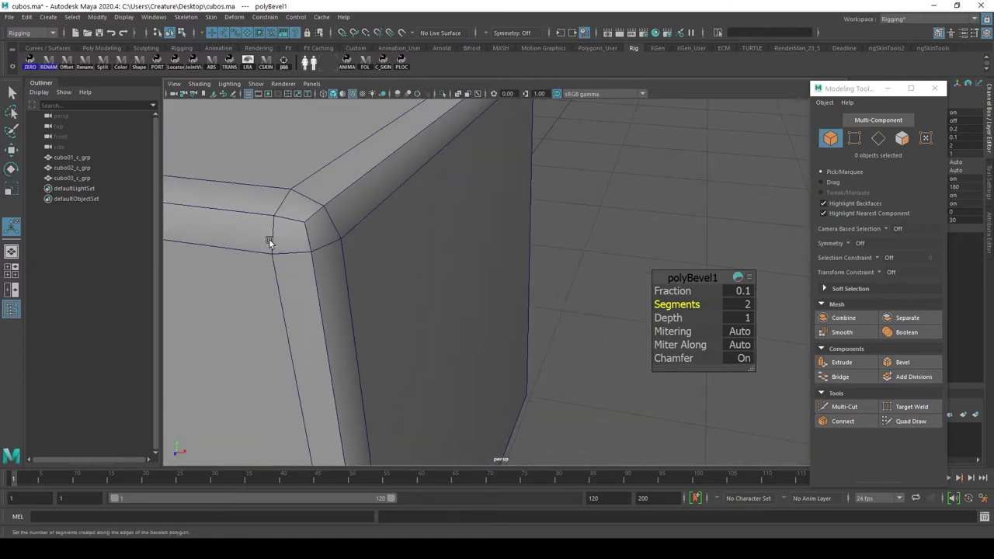
pyautogui.moveTo(304, 207)
pyautogui.keyDown('alt'); pyautogui.mouseDown()
pyautogui.moveTo(364, 262)
pyautogui.moveTo(365, 284)
pyautogui.moveTo(395, 304)
pyautogui.mouseUp(); pyautogui.keyUp('alt')
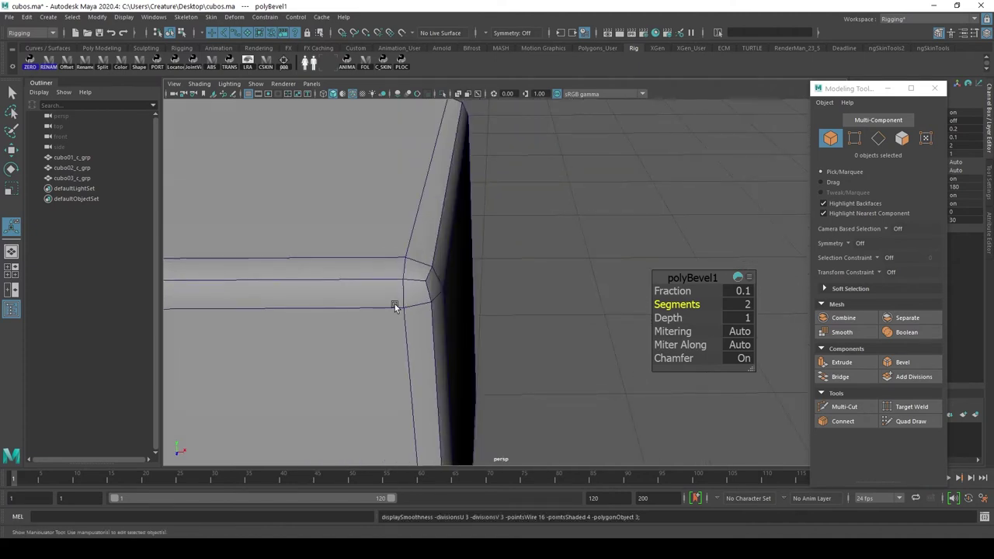
# Hide the wireframe, reselect the middle cube in polygon display, and switch the bevel's Chamfer off
pyautogui.moveTo(381, 234)
pyautogui.keyDown('alt'); pyautogui.mouseDown()
pyautogui.moveTo(516, 275)
pyautogui.moveTo(521, 314)
pyautogui.mouseUp(); pyautogui.keyUp('alt')
pyautogui.click(536, 263)
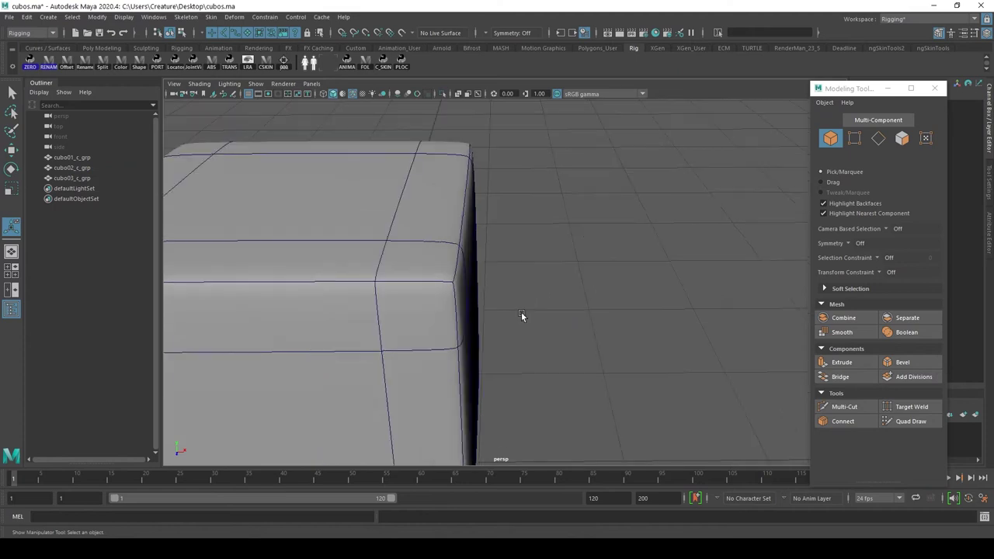
pyautogui.click(353, 93)
pyautogui.moveTo(520, 278)
pyautogui.keyDown('alt'); pyautogui.mouseDown()
pyautogui.moveTo(525, 284)
pyautogui.moveTo(294, 230)
pyautogui.moveTo(373, 255)
pyautogui.mouseUp(); pyautogui.keyUp('alt')
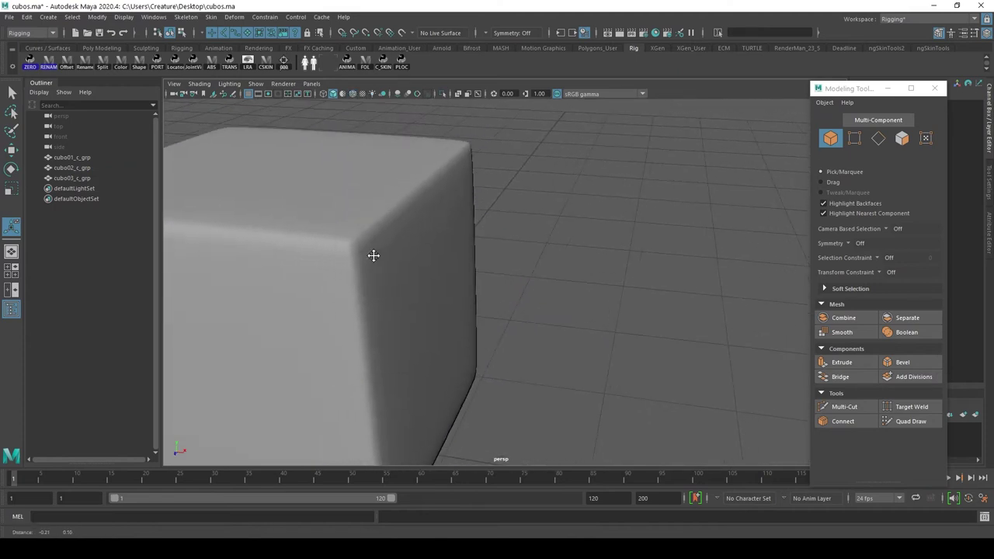
pyautogui.click(374, 257)
pyautogui.press('1')
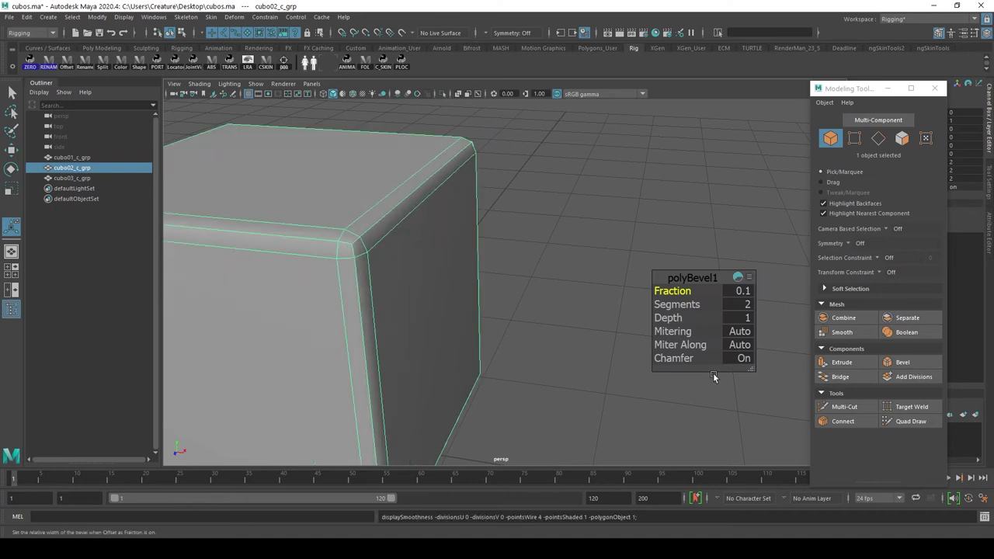
pyautogui.click(674, 358)
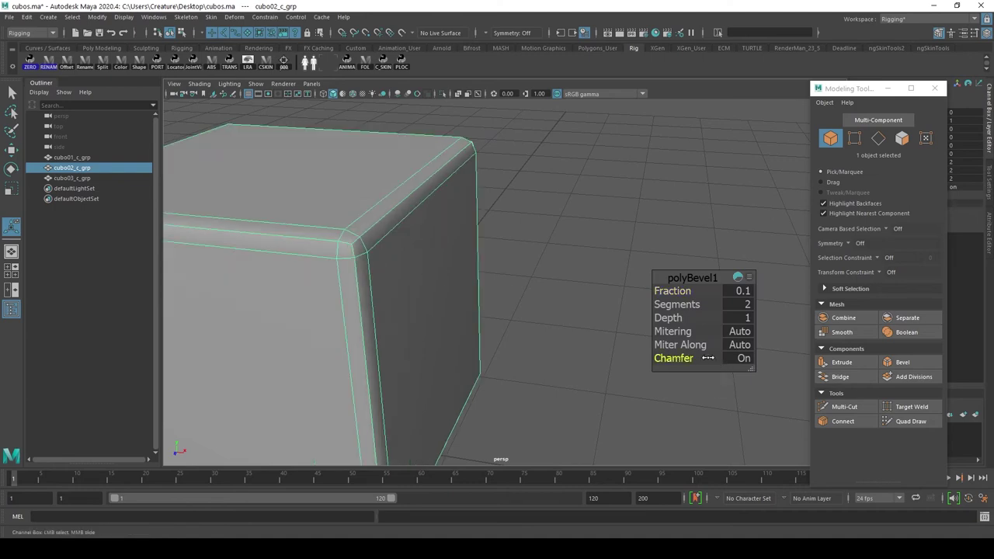
pyautogui.moveTo(707, 358); pyautogui.dragTo(635, 358, button='middle')
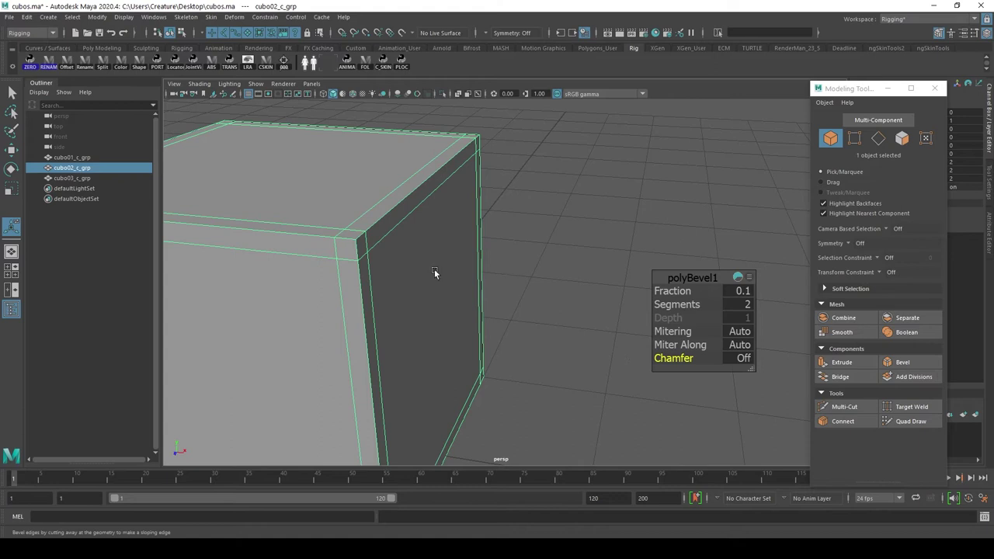
# Undo the last change, zoom in on the middle cube, and reselect it with smooth preview off
pyautogui.click(454, 239)
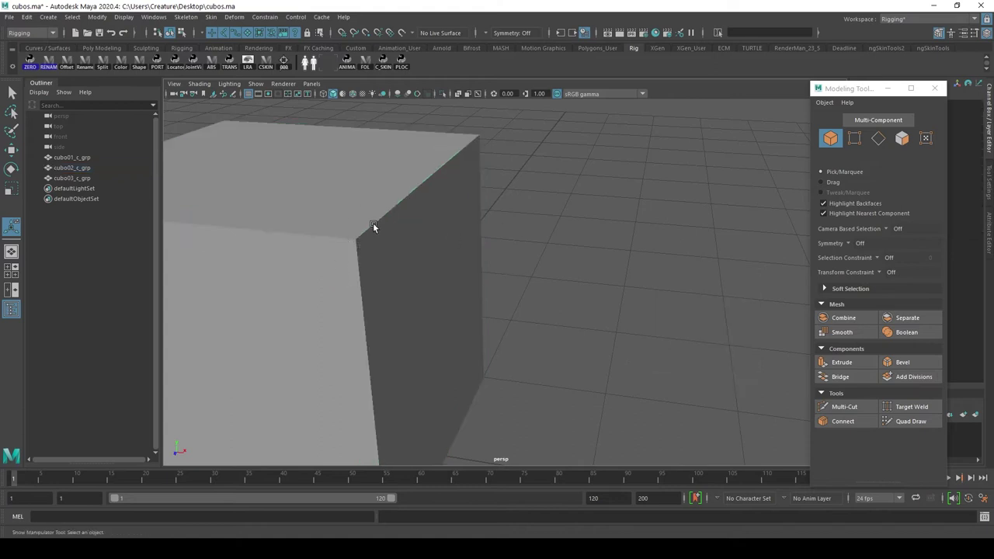
pyautogui.hotkey('ctrl', 'z')
pyautogui.hotkey('ctrl', 'z')
pyautogui.click(513, 248)
pyautogui.scroll(-3, 516, 260)
pyautogui.moveTo(511, 269)
pyautogui.keyDown('alt'); pyautogui.mouseDown()
pyautogui.moveTo(393, 237)
pyautogui.moveTo(657, 264)
pyautogui.mouseUp(); pyautogui.keyUp('alt')
pyautogui.keyDown('alt'); pyautogui.moveTo(656, 264); pyautogui.dragTo(431, 280, button='right'); pyautogui.keyUp('alt')
pyautogui.moveTo(431, 280)
pyautogui.keyDown('alt'); pyautogui.mouseDown()
pyautogui.moveTo(472, 302)
pyautogui.moveTo(450, 304)
pyautogui.mouseUp(); pyautogui.keyUp('alt')
pyautogui.moveTo(450, 303)
pyautogui.keyDown('alt'); pyautogui.mouseDown(button='right')
pyautogui.moveTo(528, 291)
pyautogui.moveTo(701, 307)
pyautogui.mouseUp(button='right'); pyautogui.keyUp('alt')
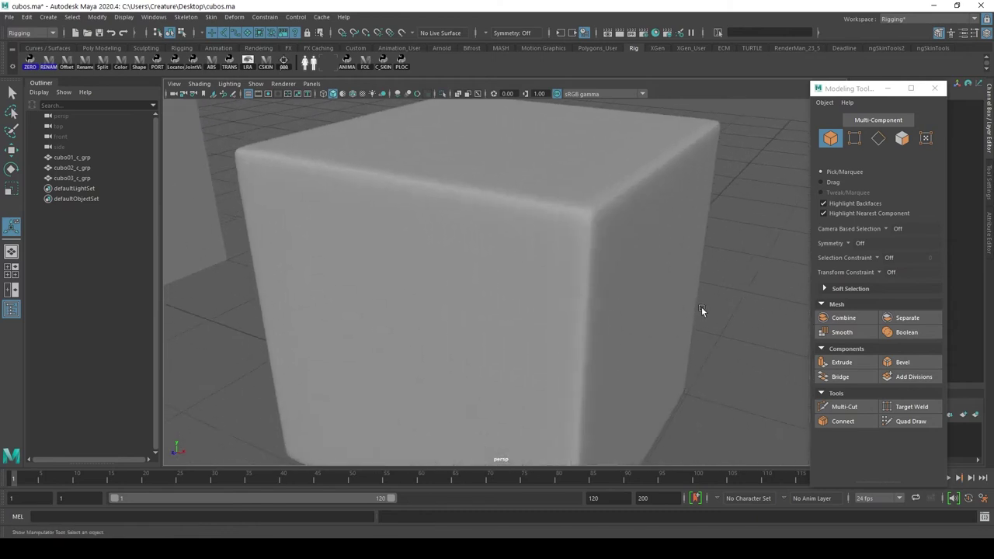
pyautogui.keyDown('alt'); pyautogui.moveTo(701, 307); pyautogui.dragTo(536, 183); pyautogui.keyUp('alt')
pyautogui.keyDown('alt'); pyautogui.moveTo(453, 290); pyautogui.dragTo(494, 293); pyautogui.keyUp('alt')
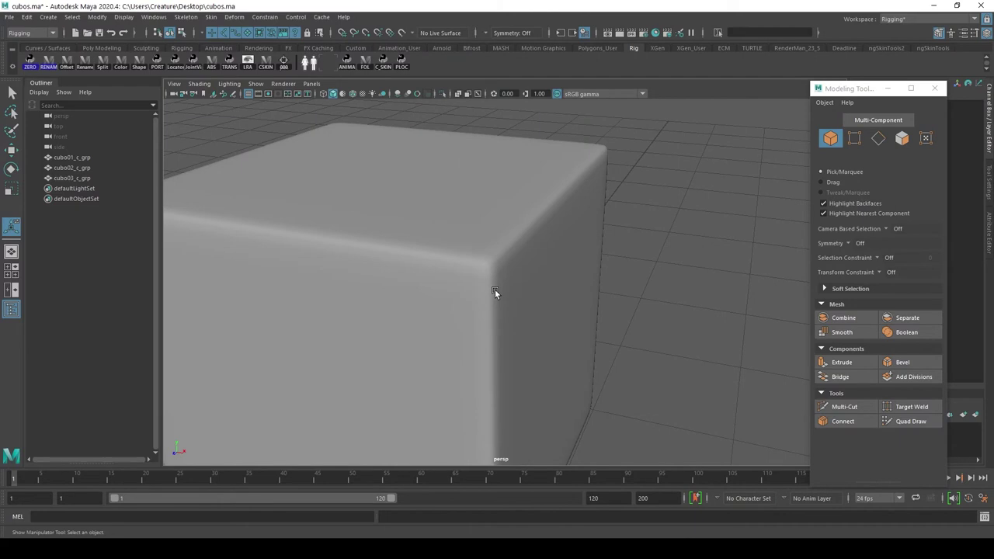
pyautogui.click(494, 291)
pyautogui.press('1')
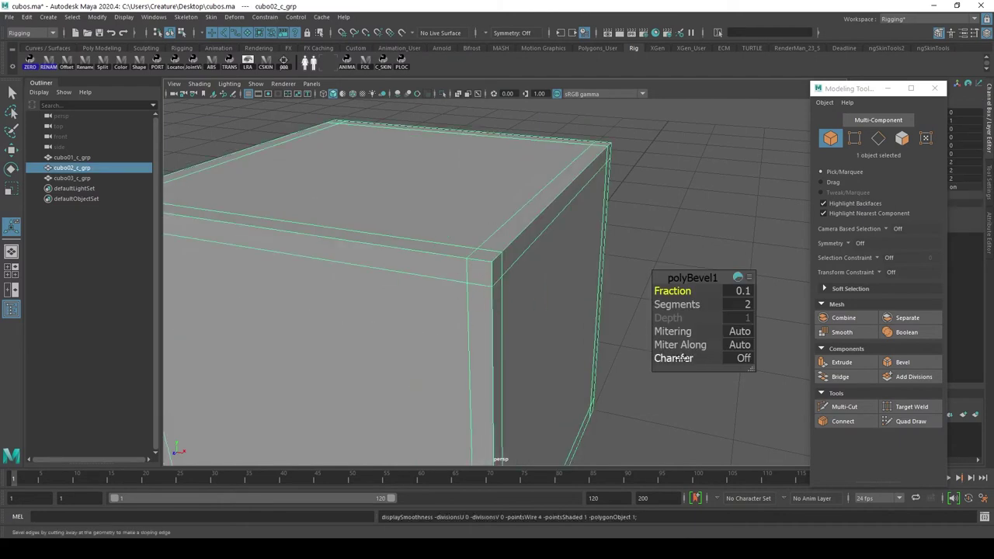
# Toggle the bevel's Chamfer on and back off, lower Segments, and preview the cube smoothed
pyautogui.click(702, 357)
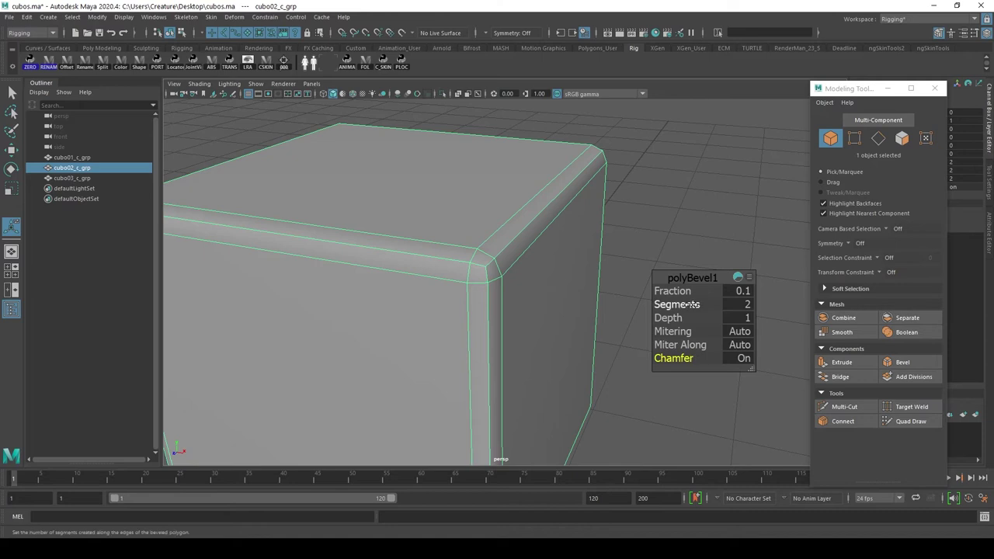
pyautogui.moveTo(687, 305); pyautogui.dragTo(682, 305, button='middle')
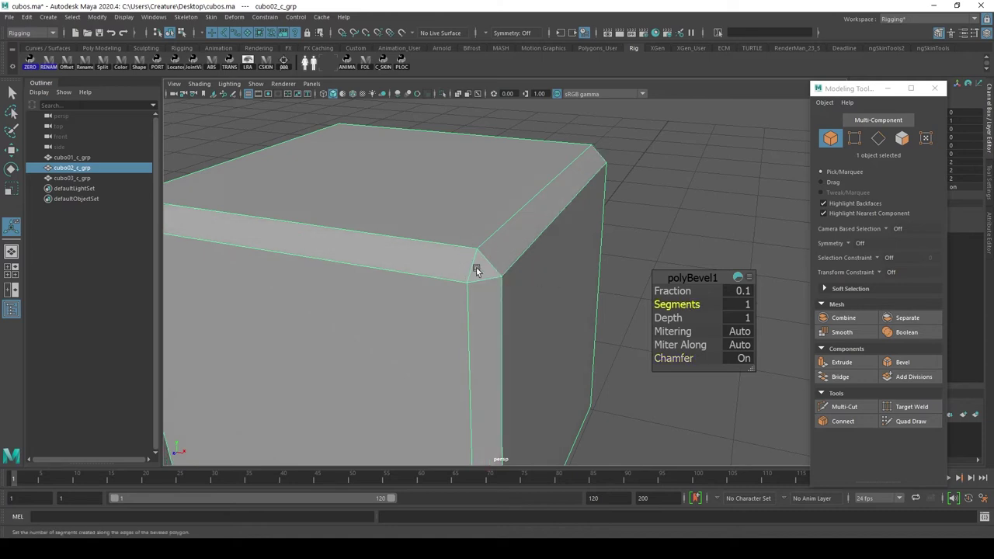
pyautogui.click(683, 358)
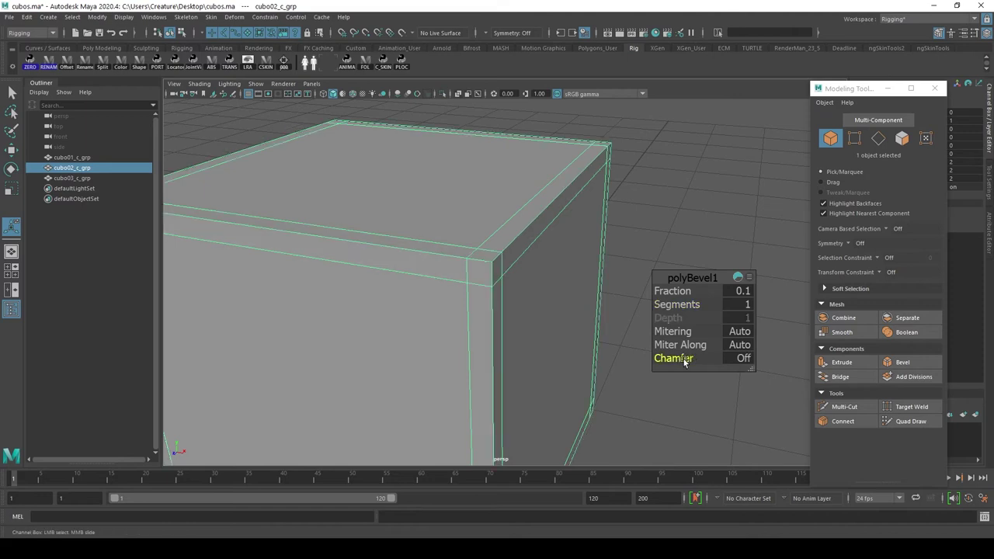
pyautogui.press('3')
# Try higher bevel segment counts, then enter 1 in Segments with smooth preview off
pyautogui.click(687, 304)
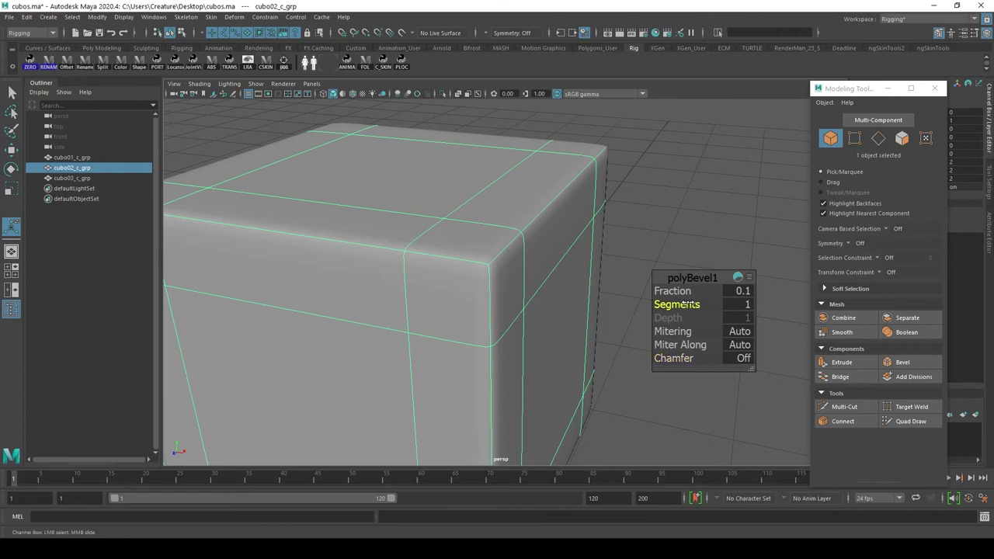
pyautogui.moveTo(694, 304)
pyautogui.mouseDown(button='middle')
pyautogui.moveTo(677, 305)
pyautogui.moveTo(706, 302)
pyautogui.mouseUp(button='middle')
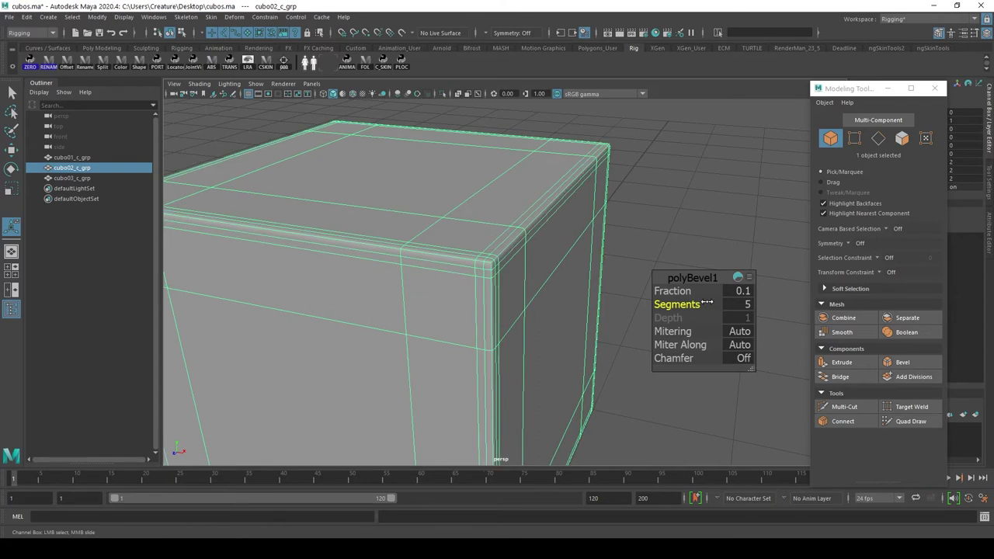
pyautogui.click(677, 212)
pyautogui.click(530, 274)
pyautogui.press('1')
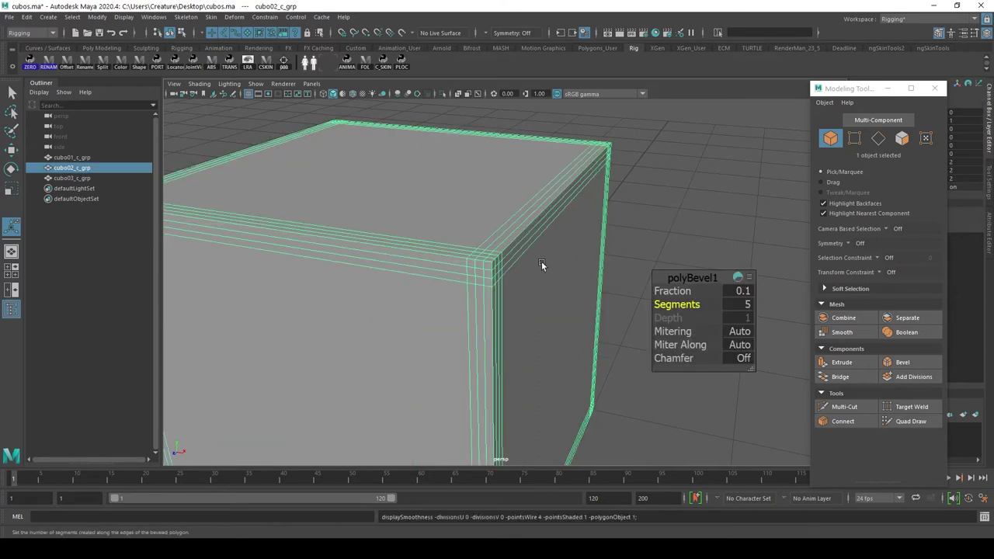
pyautogui.click(744, 306)
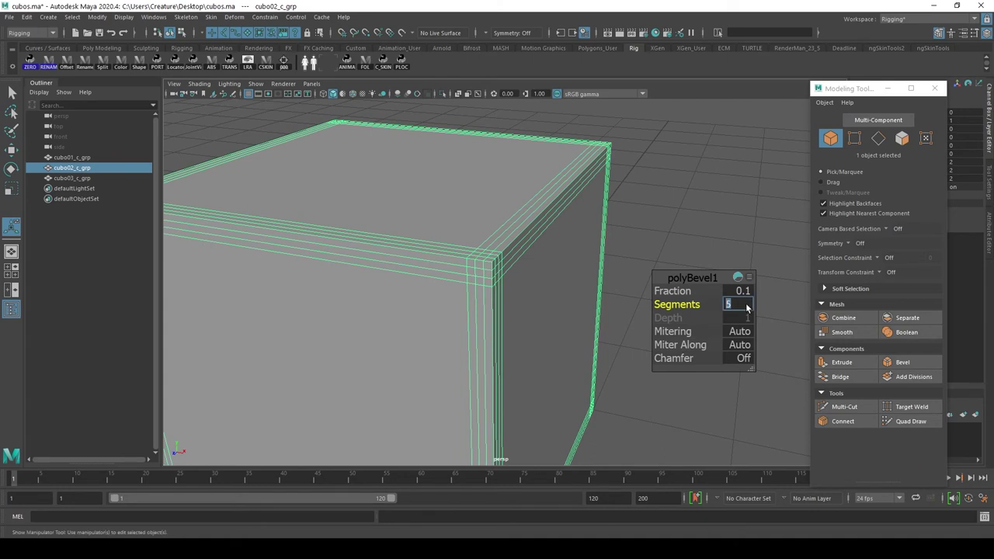
pyautogui.write('1')
pyautogui.press('Return')
# Reselect cubo02_c_grp and expand polyBevel1 in the Channel Box, showing Fraction 0.1 and Segments 1
pyautogui.click(692, 180)
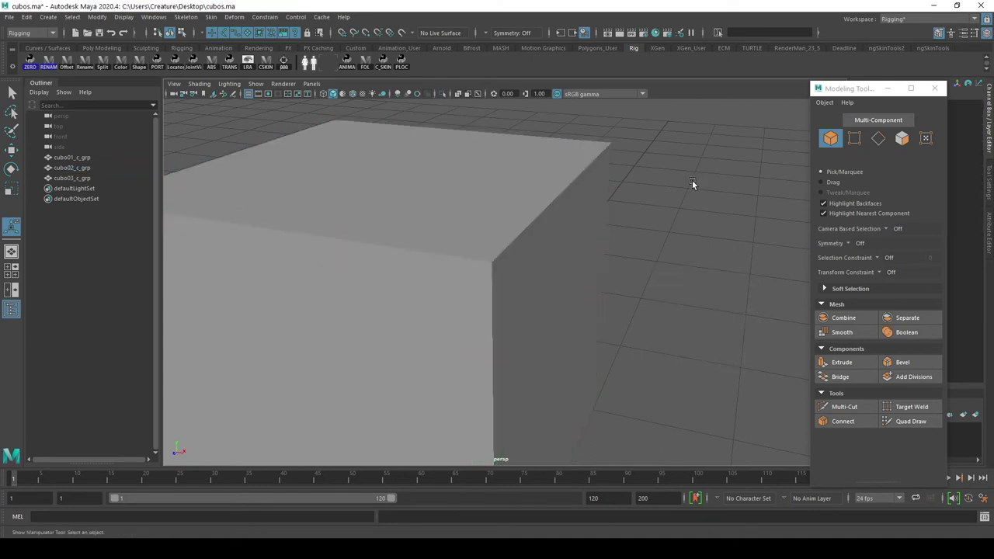
pyautogui.scroll(-5, 642, 244)
pyautogui.scroll(-3, 642, 244)
pyautogui.moveTo(650, 271)
pyautogui.keyDown('alt'); pyautogui.mouseDown()
pyautogui.moveTo(583, 300)
pyautogui.moveTo(601, 286)
pyautogui.moveTo(264, 280)
pyautogui.moveTo(432, 259)
pyautogui.mouseUp(); pyautogui.keyUp('alt')
pyautogui.scroll(2, 583, 297)
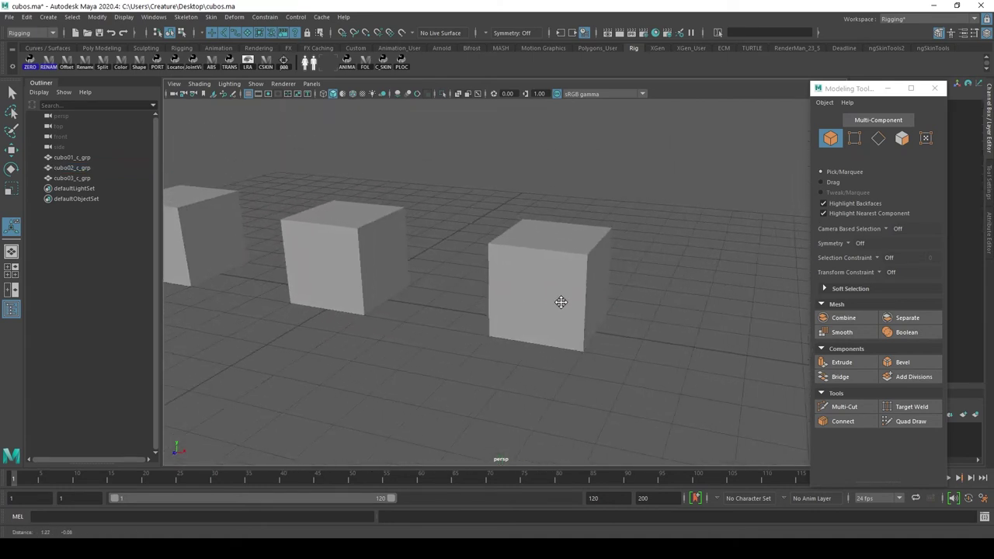
pyautogui.scroll(2, 505, 288)
pyautogui.click(432, 259)
pyautogui.hotkey('ctrl', 'b')
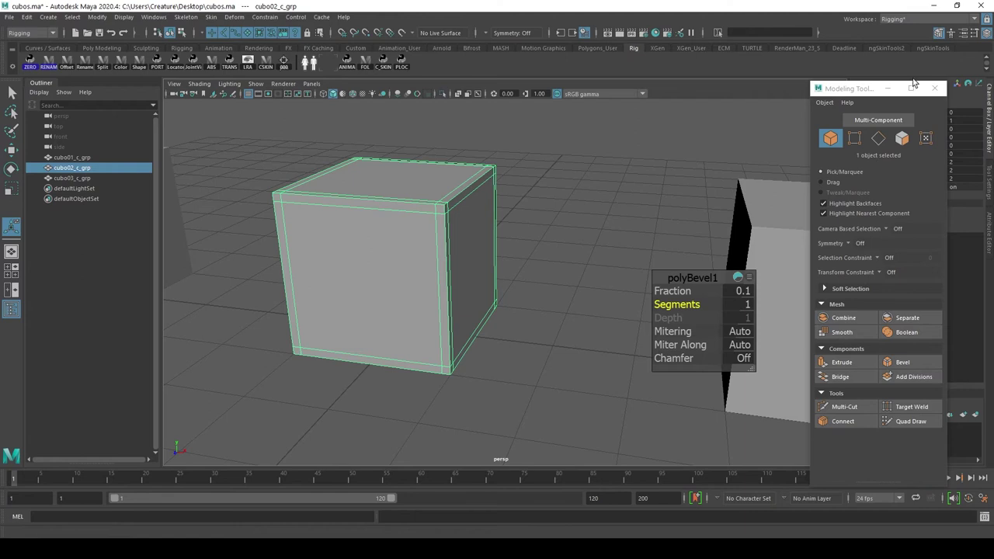
pyautogui.click(891, 91)
pyautogui.click(868, 221)
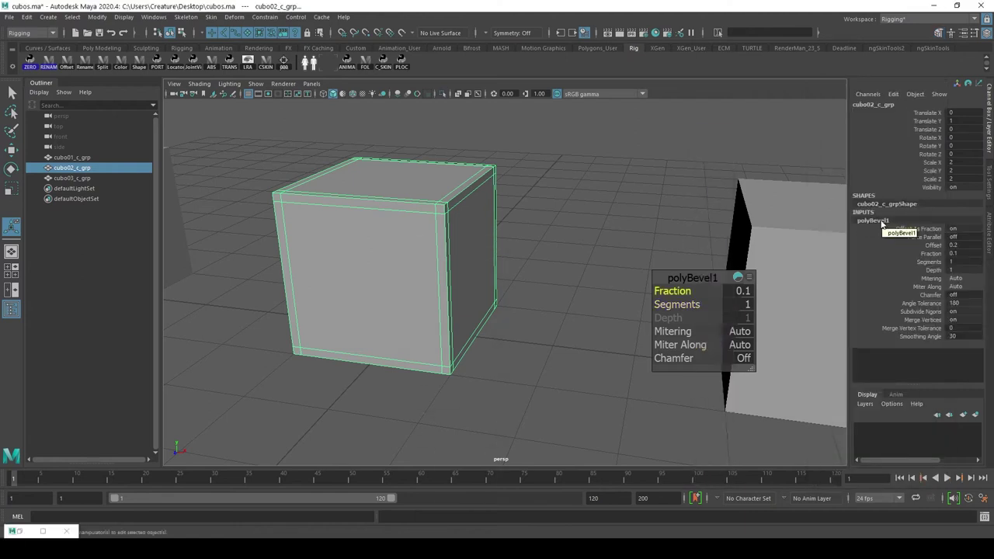
# Set the bevel Fraction to 0 and delete the middle cube's history via Edit > Delete by Type > History
pyautogui.moveTo(672, 291); pyautogui.dragTo(592, 291)
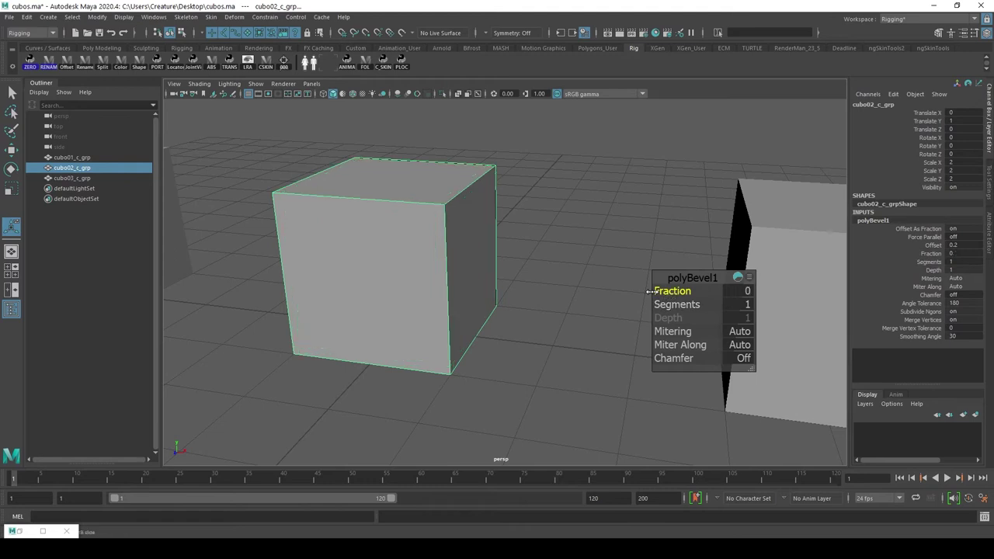
pyautogui.click(648, 213)
pyautogui.click(450, 240)
pyautogui.click(26, 17)
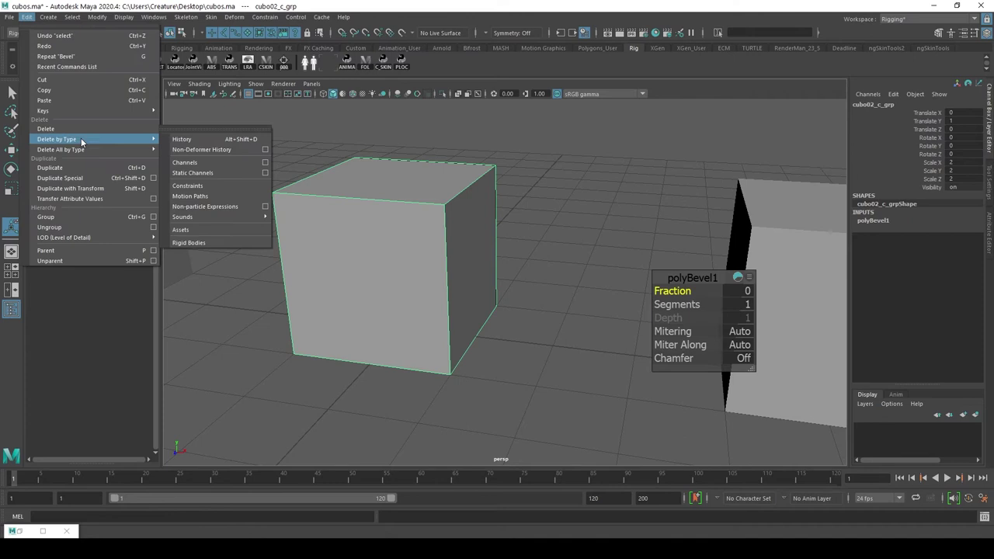
pyautogui.click(194, 139)
pyautogui.rightClick(456, 216)
pyautogui.keyDown('alt'); pyautogui.moveTo(364, 205); pyautogui.dragTo(402, 259, button='middle'); pyautogui.keyUp('alt')
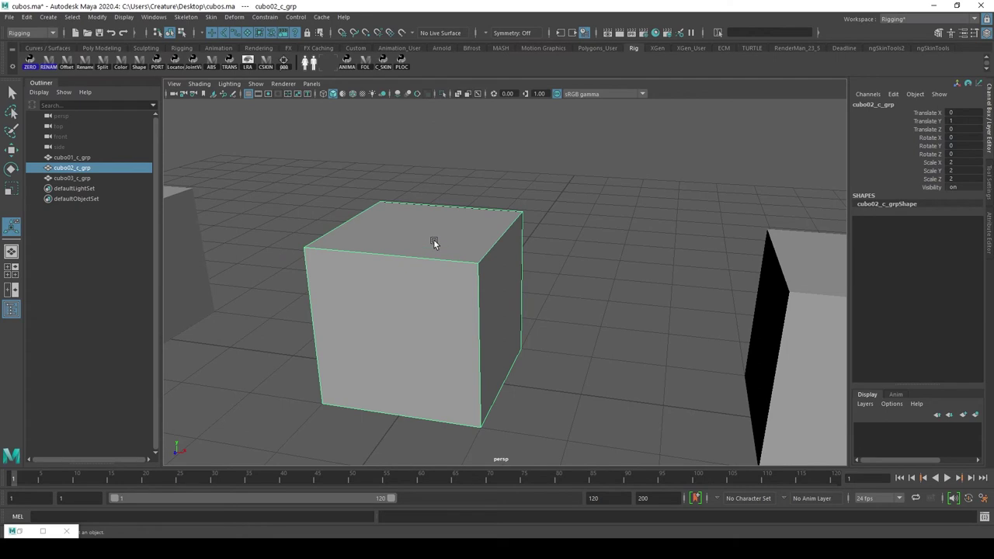
# Bring back the Modeling Toolkit and select four edges of cubo02_c_grp in edge mode
pyautogui.click(938, 32)
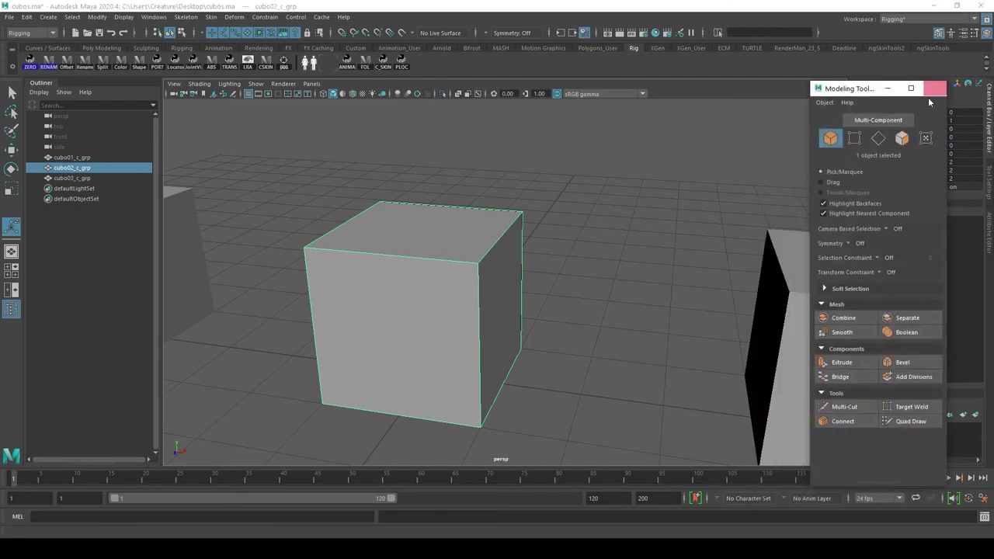
pyautogui.rightClick(457, 236)
pyautogui.click(476, 279)
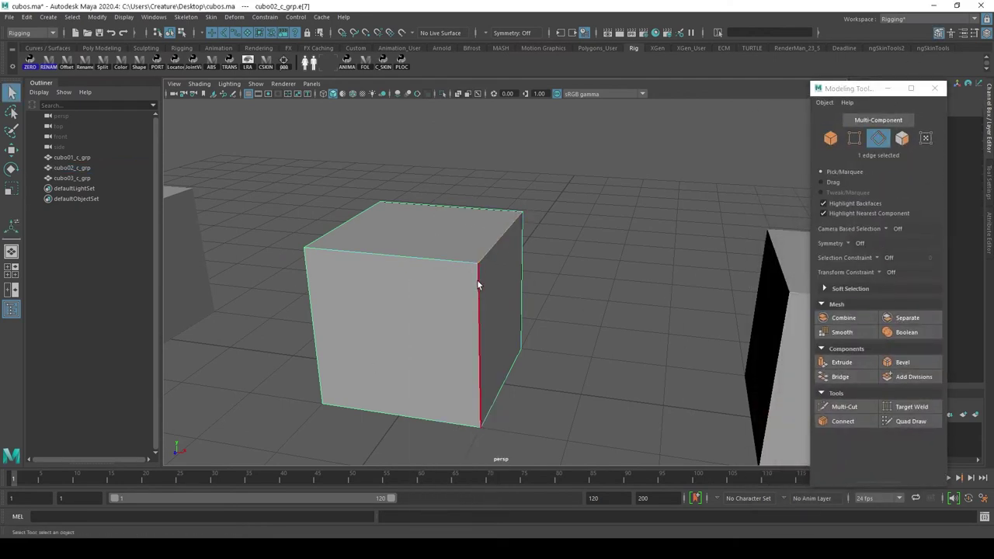
pyautogui.keyDown('shift'); pyautogui.click(515, 357); pyautogui.keyUp('shift')
pyautogui.keyDown('alt'); pyautogui.moveTo(569, 327); pyautogui.dragTo(584, 310); pyautogui.keyUp('alt')
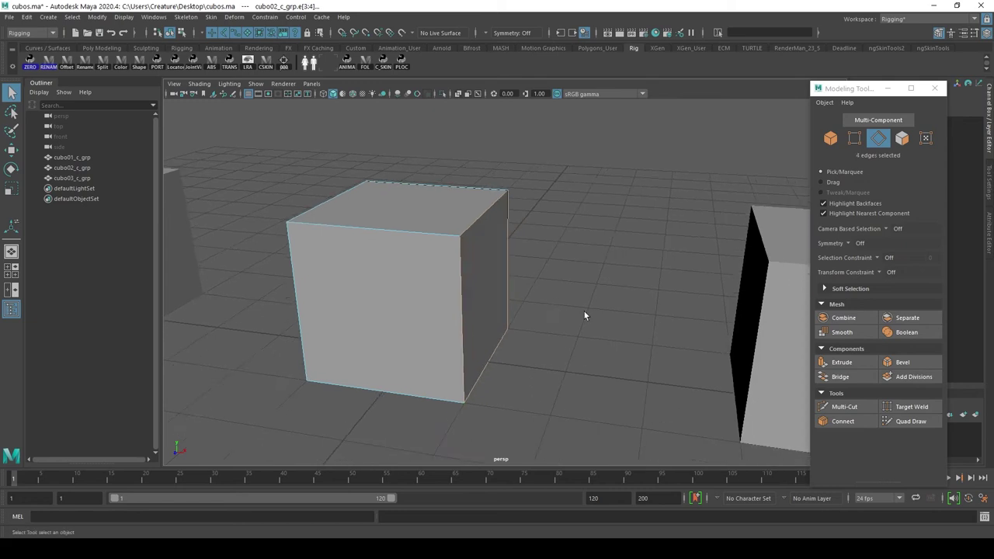
# Bevel the selected edges with 2 segments and Chamfer turned off
pyautogui.click(902, 361)
pyautogui.click(674, 304)
pyautogui.moveTo(675, 305)
pyautogui.mouseDown()
pyautogui.moveTo(685, 305)
pyautogui.moveTo(675, 290)
pyautogui.mouseUp()
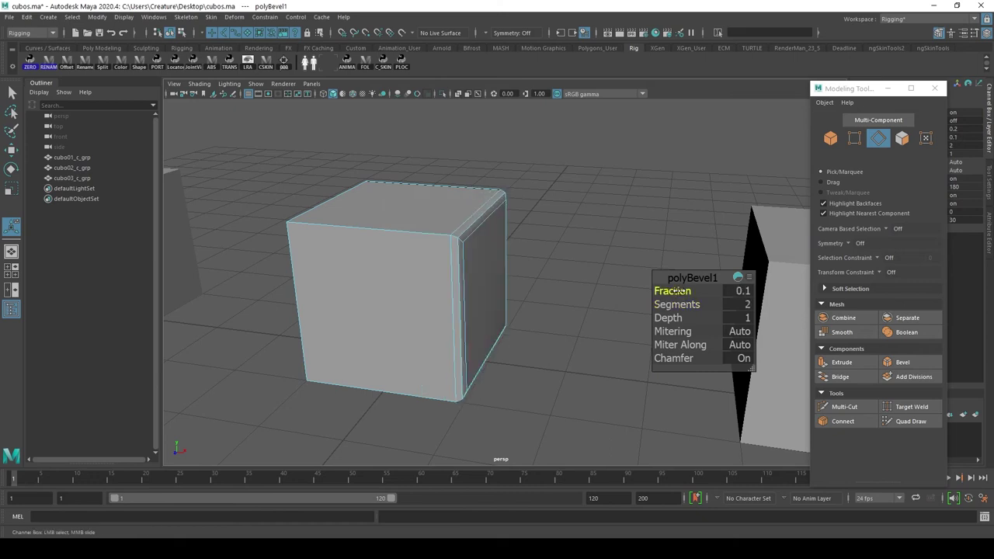
pyautogui.click(673, 358)
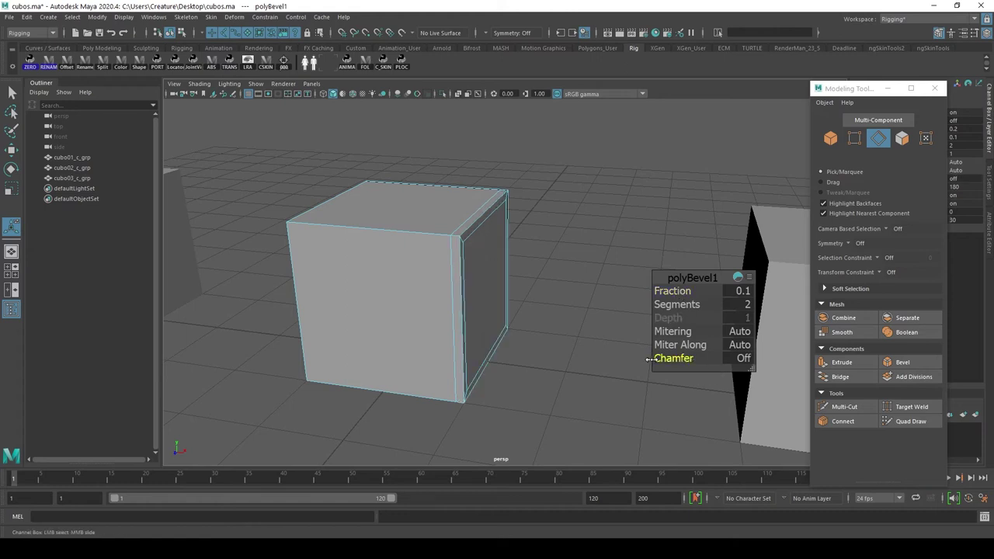
pyautogui.click(667, 358)
pyautogui.click(735, 360)
pyautogui.click(651, 359)
pyautogui.click(650, 358)
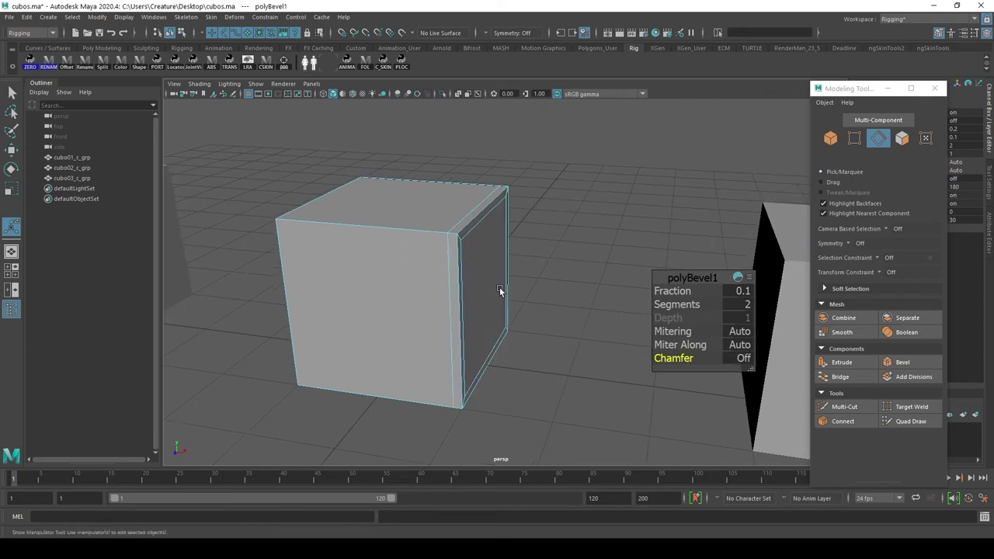
# Preview the bevelled cube as a smooth capsule, then select cubo01_c_grp
pyautogui.press('3')
pyautogui.scroll(-3, 515, 317)
pyautogui.moveTo(515, 313)
pyautogui.keyDown('alt'); pyautogui.mouseDown()
pyautogui.moveTo(490, 333)
pyautogui.moveTo(567, 336)
pyautogui.mouseUp(); pyautogui.keyUp('alt')
pyautogui.click(309, 325)
pyautogui.moveTo(309, 324)
pyautogui.keyDown('alt'); pyautogui.mouseDown()
pyautogui.moveTo(288, 330)
pyautogui.moveTo(321, 284)
pyautogui.mouseUp(); pyautogui.keyUp('alt')
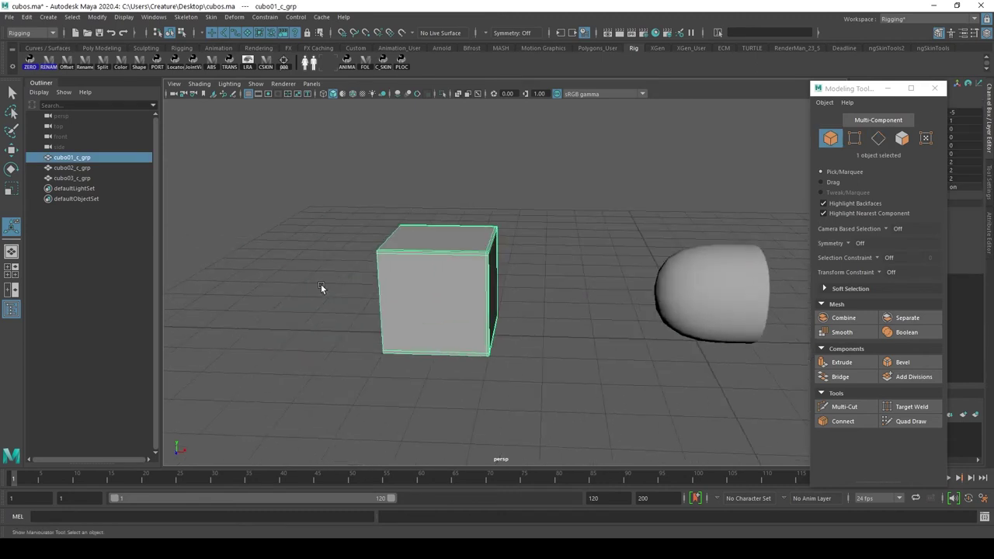
# Switch cubo01_c_grp to edge mode and try selecting its top edge loops
pyautogui.keyDown('alt'); pyautogui.moveTo(321, 283); pyautogui.dragTo(442, 236, button='right'); pyautogui.keyUp('alt')
pyautogui.rightClick(428, 233)
pyautogui.click(427, 204)
pyautogui.doubleClick(424, 219)
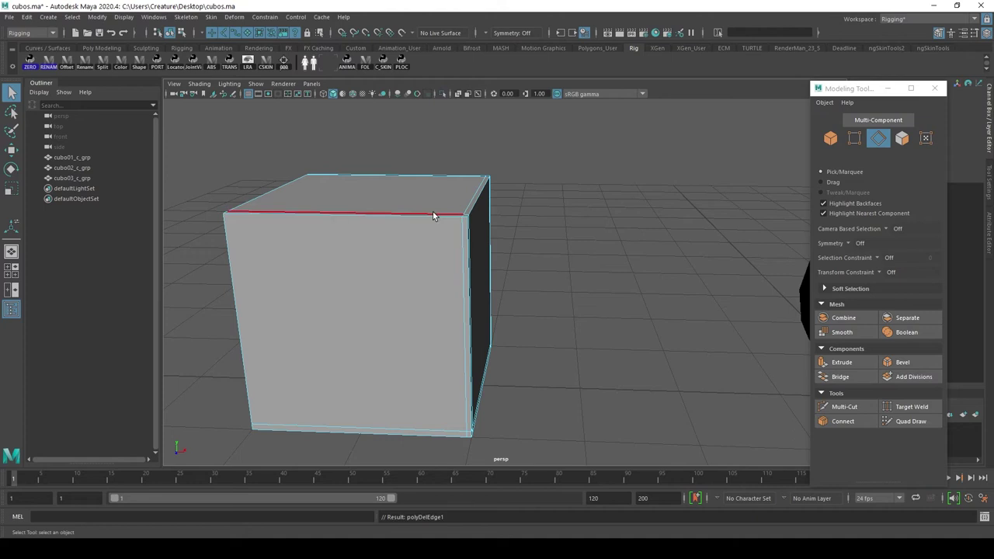
pyautogui.doubleClick(432, 212)
pyautogui.click(433, 211)
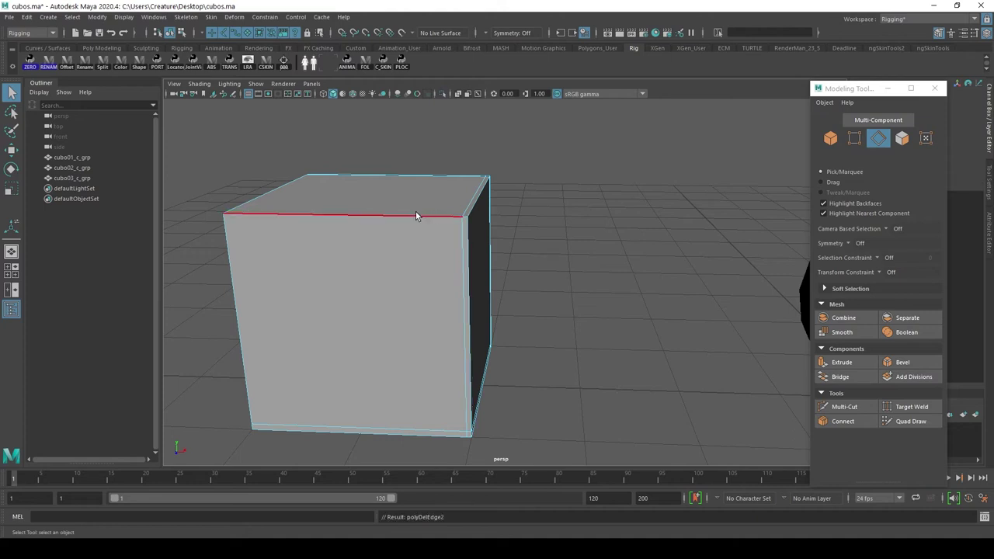
# Delete cubo01_c_grp's extra bottom and side edge loops
pyautogui.keyDown('alt'); pyautogui.moveTo(415, 211); pyautogui.dragTo(410, 360); pyautogui.keyUp('alt')
pyautogui.click(347, 398)
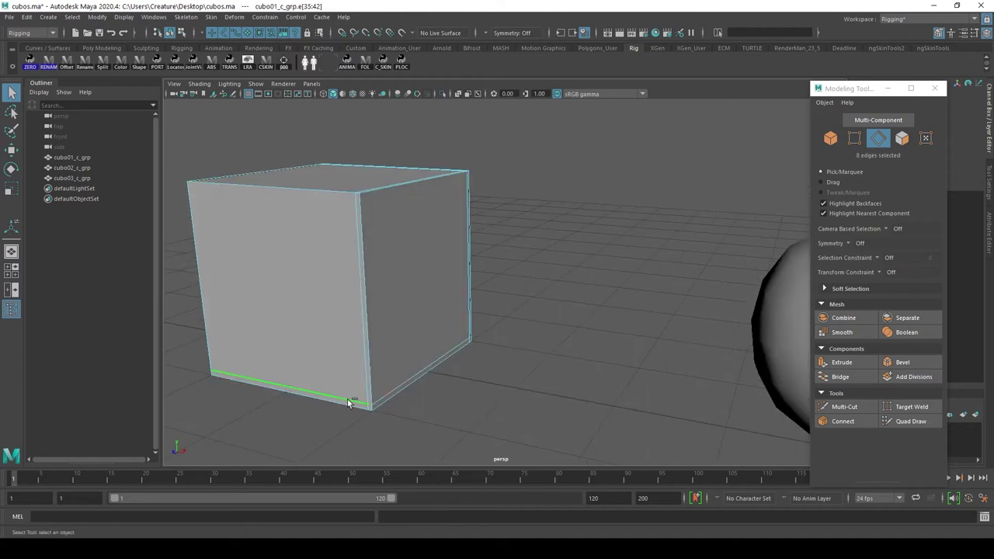
pyautogui.press('Delete')
pyautogui.doubleClick(471, 324)
pyautogui.press('Delete')
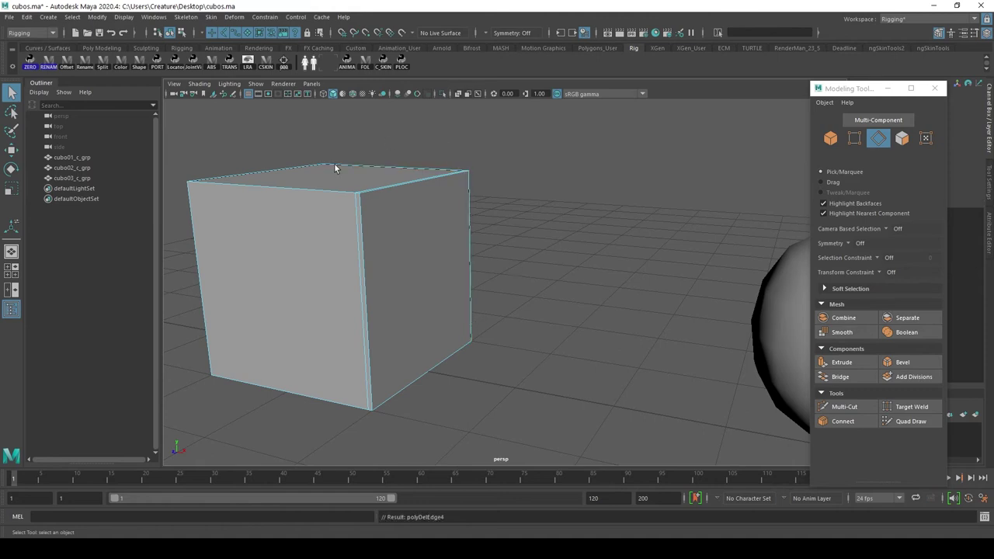
pyautogui.moveTo(637, 269)
pyautogui.keyDown('alt'); pyautogui.mouseDown()
pyautogui.moveTo(542, 272)
pyautogui.moveTo(683, 328)
pyautogui.mouseUp(); pyautogui.keyUp('alt')
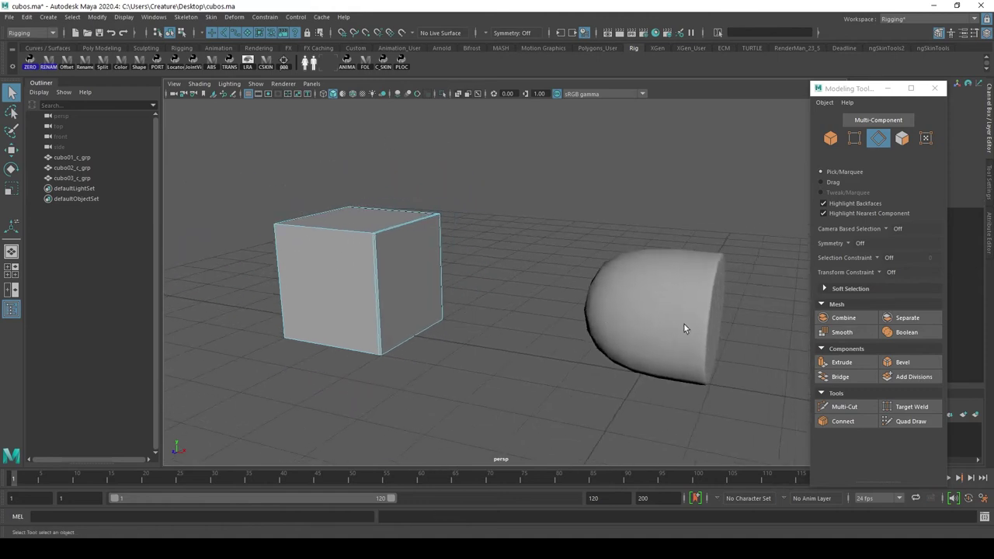
pyautogui.click(683, 329)
# Turn off smooth preview on cubo02_c_grp; turn it on for cubo01_c_grp and the right cube
pyautogui.press('1')
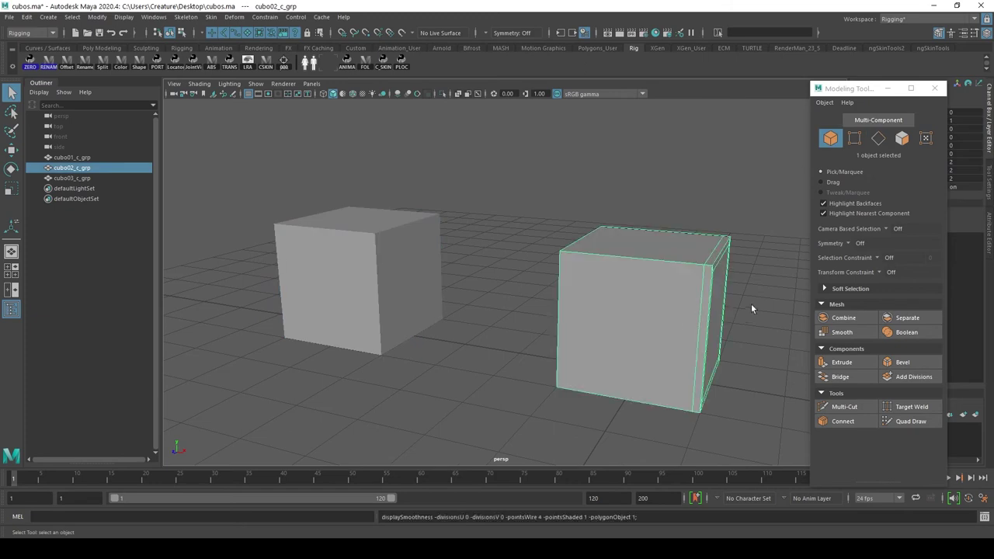
pyautogui.keyDown('alt'); pyautogui.moveTo(750, 308); pyautogui.dragTo(722, 311); pyautogui.keyUp('alt')
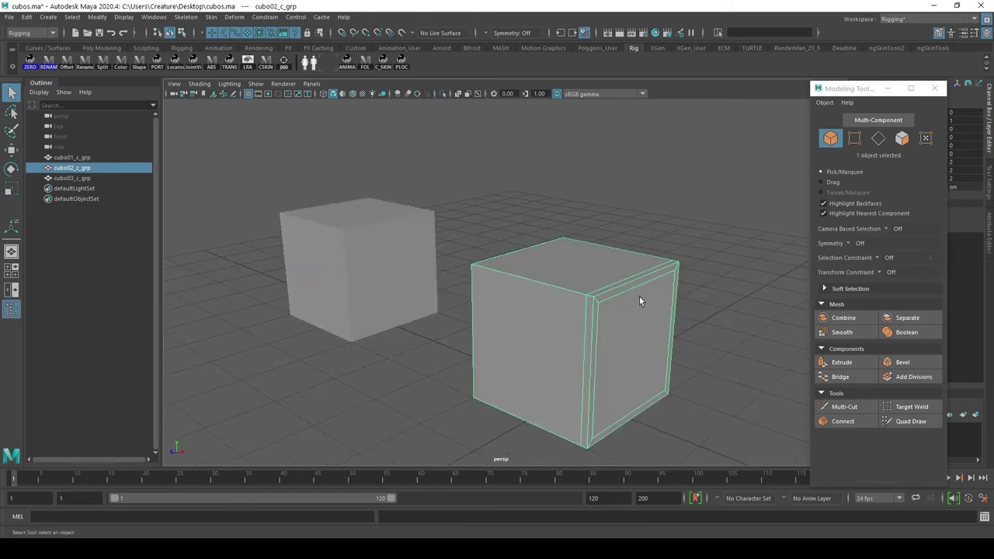
pyautogui.keyDown('alt'); pyautogui.moveTo(656, 331); pyautogui.dragTo(466, 332); pyautogui.keyUp('alt')
pyautogui.click(354, 299)
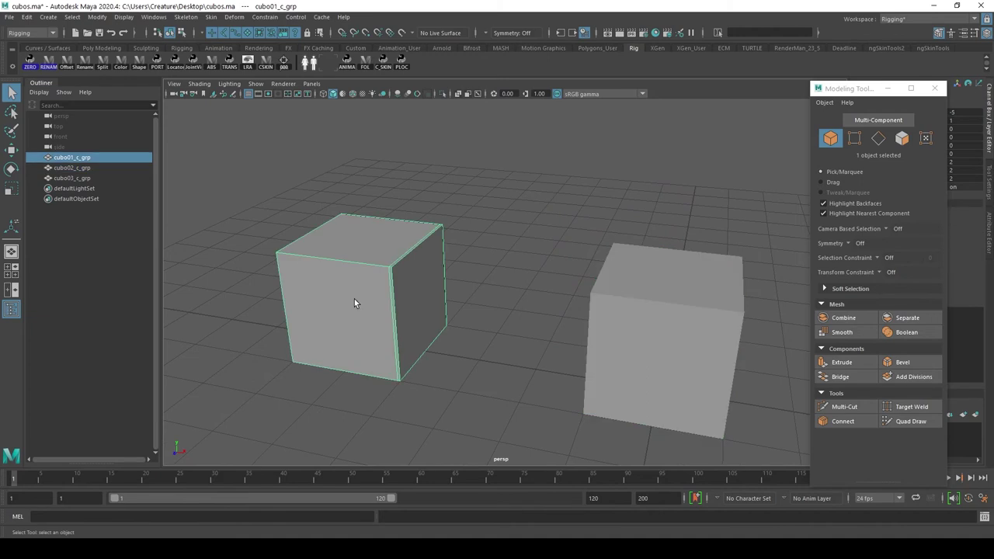
pyautogui.press('3')
pyautogui.click(724, 335)
pyautogui.press('3')
pyautogui.click(714, 197)
pyautogui.moveTo(714, 196)
pyautogui.keyDown('alt'); pyautogui.mouseDown()
pyautogui.moveTo(711, 264)
pyautogui.moveTo(676, 305)
pyautogui.moveTo(696, 298)
pyautogui.mouseUp(); pyautogui.keyUp('alt')
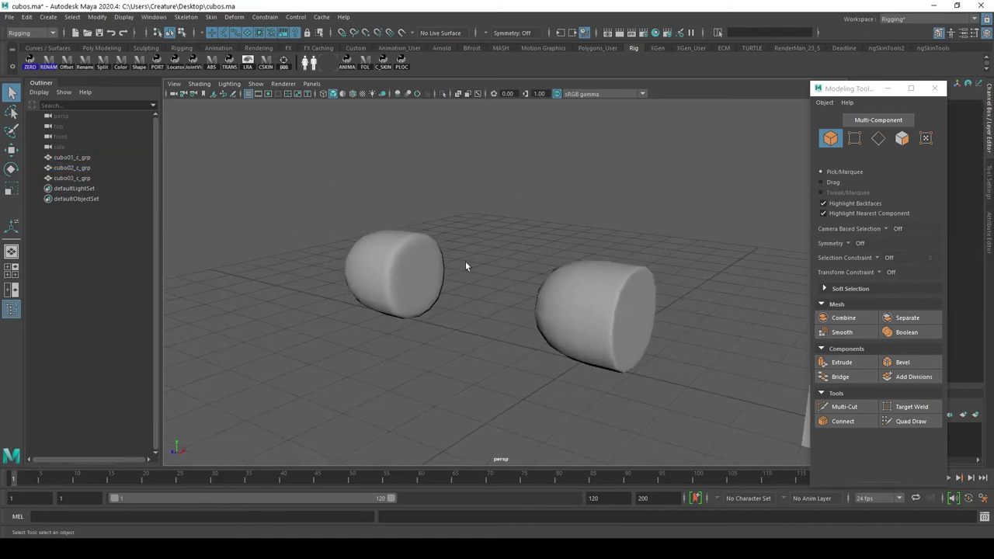
# Toggle cubo01_c_grp's smooth preview and show wireframe over the shaded objects
pyautogui.click(400, 253)
pyautogui.keyDown('alt'); pyautogui.moveTo(386, 271); pyautogui.dragTo(403, 278); pyautogui.keyUp('alt')
pyautogui.press('1')
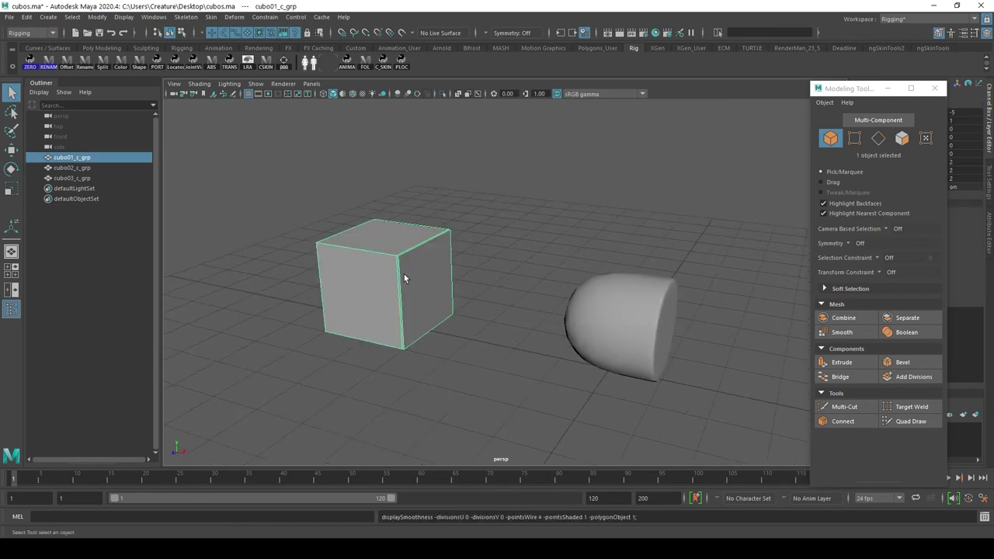
pyautogui.press('3')
pyautogui.click(649, 336)
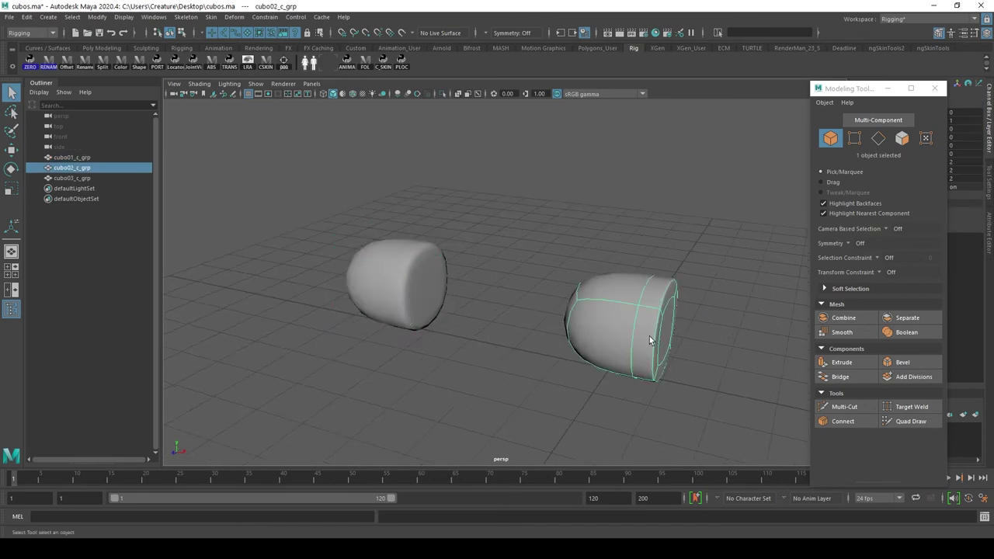
pyautogui.click(351, 92)
pyautogui.keyDown('alt'); pyautogui.moveTo(610, 240); pyautogui.dragTo(600, 237); pyautogui.keyUp('alt')
pyautogui.click(600, 237)
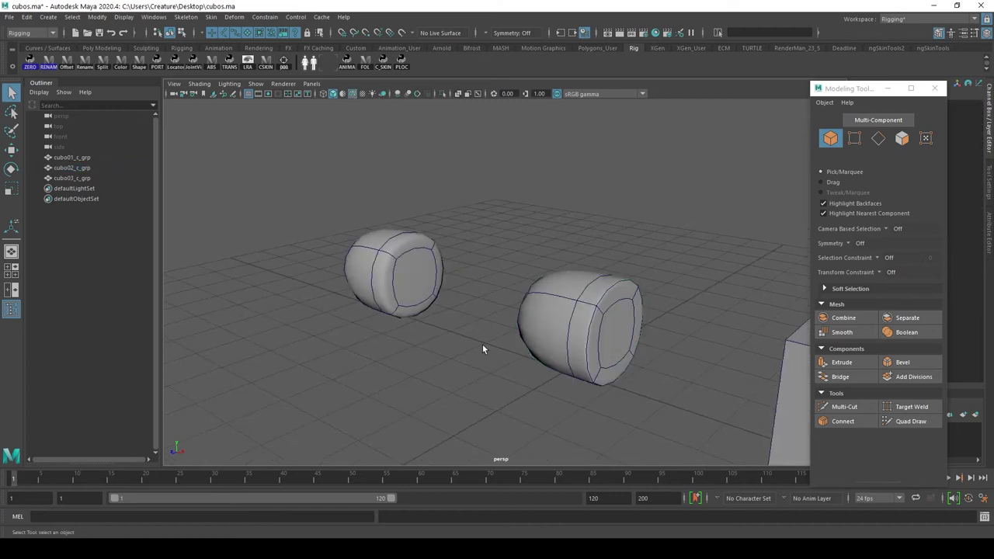
pyautogui.keyDown('alt'); pyautogui.moveTo(482, 346); pyautogui.dragTo(610, 348); pyautogui.keyUp('alt')
pyautogui.moveTo(478, 296)
pyautogui.keyDown('alt'); pyautogui.mouseDown()
pyautogui.moveTo(492, 299)
pyautogui.moveTo(382, 253)
pyautogui.mouseUp(); pyautogui.keyUp('alt')
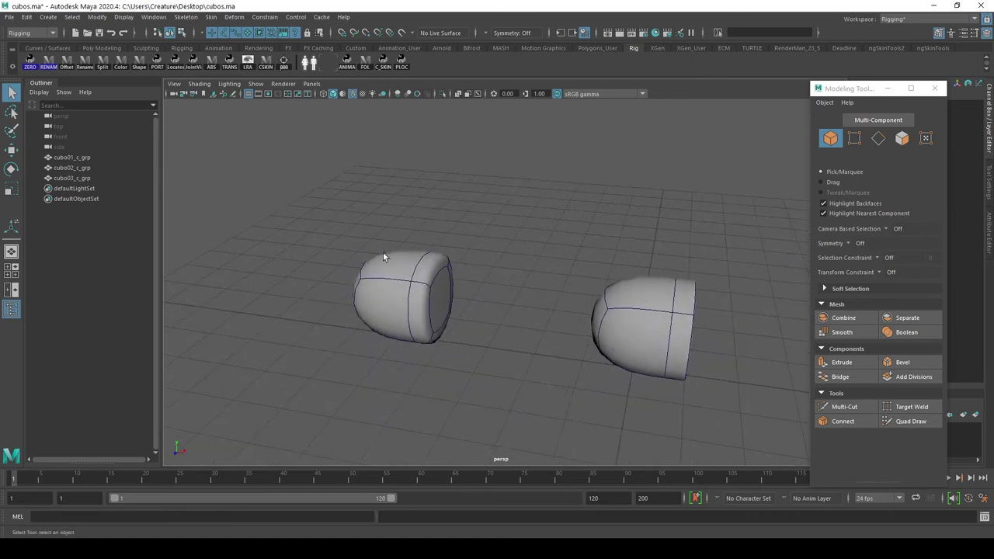
# Turn off smooth preview on the left and right objects and dolly in closer
pyautogui.click(423, 291)
pyautogui.press('1')
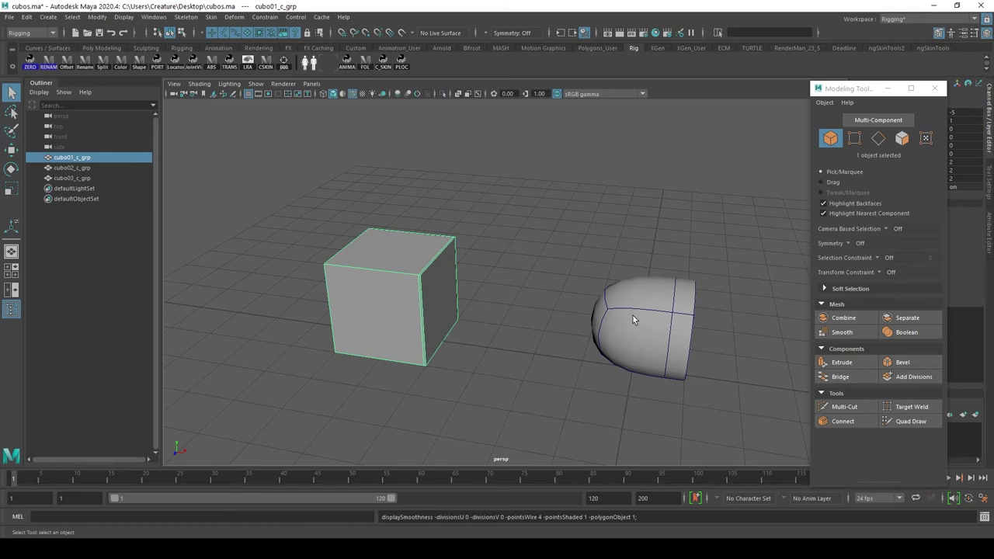
pyautogui.click(633, 315)
pyautogui.press('1')
pyautogui.keyDown('alt'); pyautogui.moveTo(633, 315); pyautogui.dragTo(706, 334, button='right'); pyautogui.keyUp('alt')
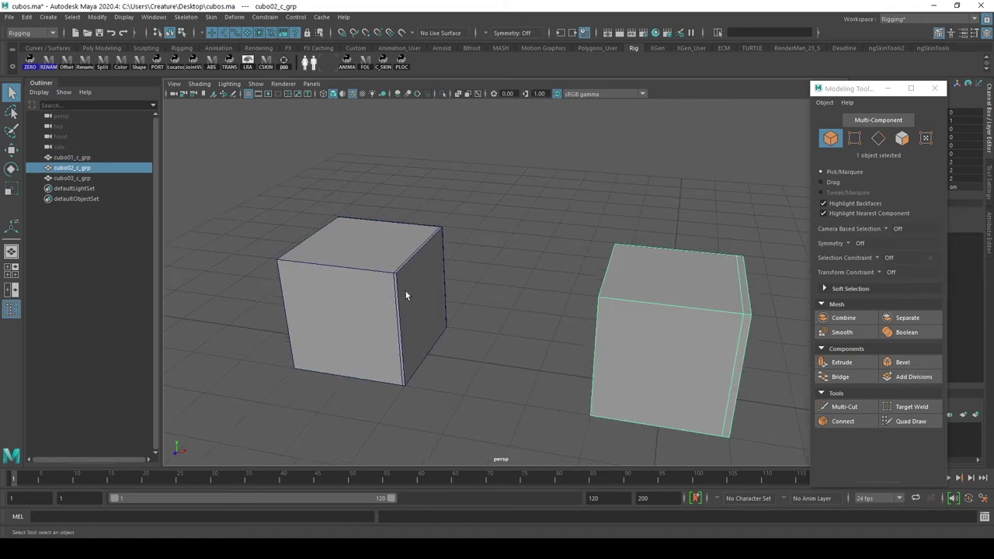
pyautogui.moveTo(390, 281); pyautogui.dragTo(377, 248, button='right')
# Select an edge loop on the left cube and shift it slightly along X
pyautogui.doubleClick(399, 266)
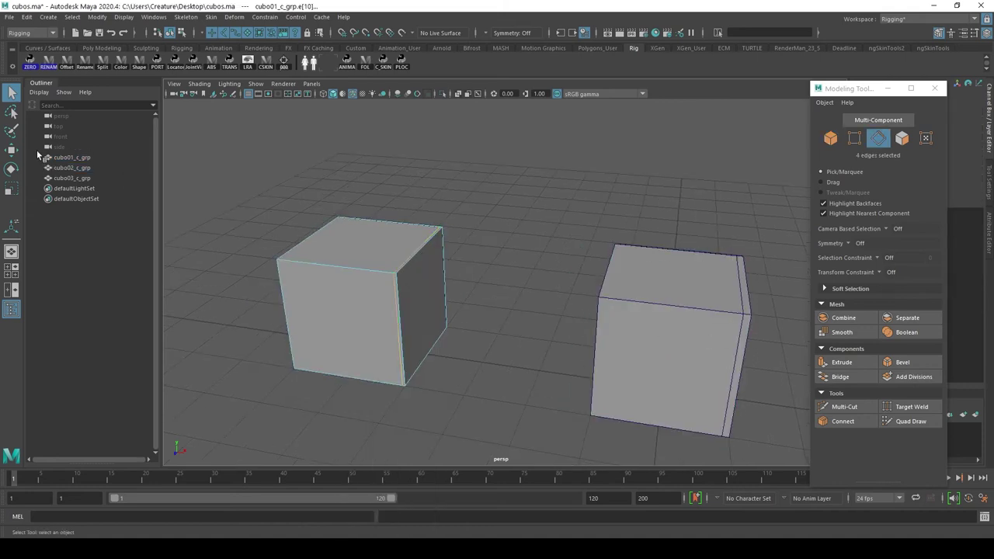
pyautogui.click(11, 150)
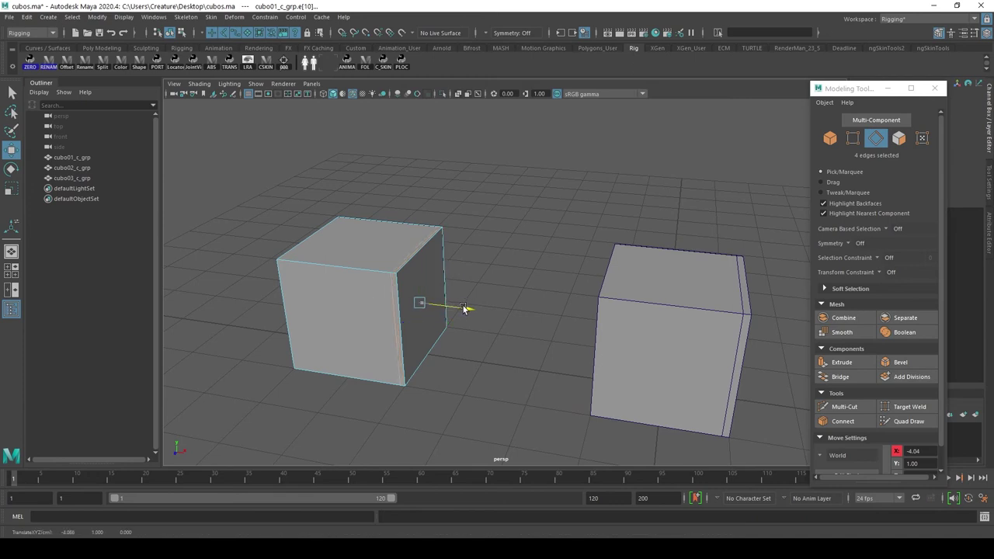
pyautogui.moveTo(461, 309)
pyautogui.mouseDown()
pyautogui.moveTo(541, 324)
pyautogui.moveTo(519, 328)
pyautogui.moveTo(538, 253)
pyautogui.mouseUp()
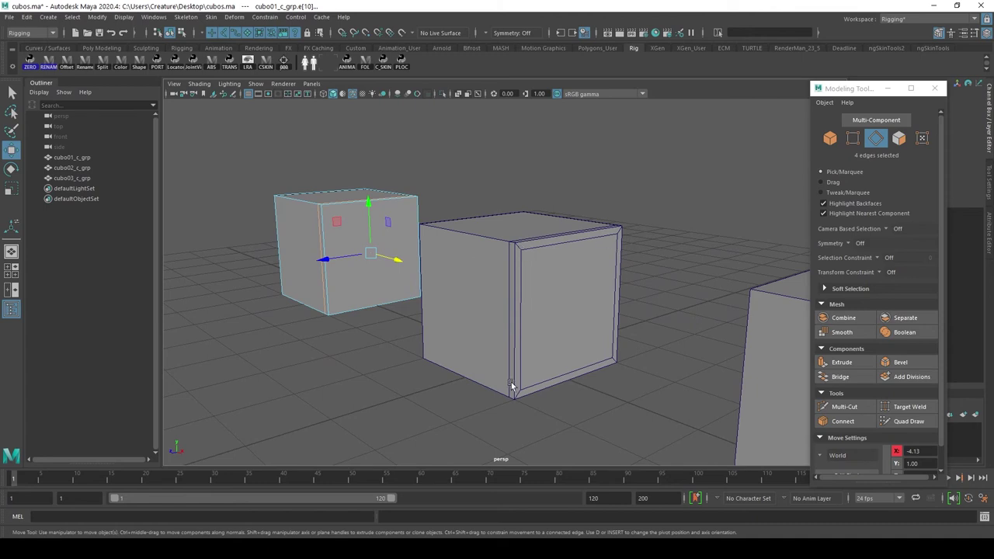
pyautogui.keyDown('alt'); pyautogui.moveTo(456, 280); pyautogui.dragTo(395, 225); pyautogui.keyUp('alt')
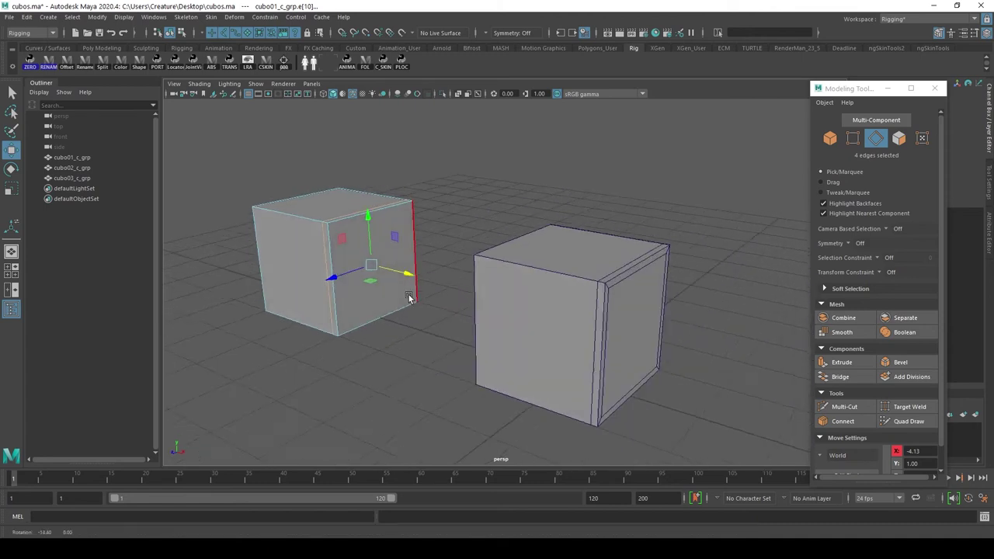
# Extrude the left cube's right face with Offset 0.1, then return to object selection
pyautogui.moveTo(396, 220); pyautogui.dragTo(399, 239, button='right')
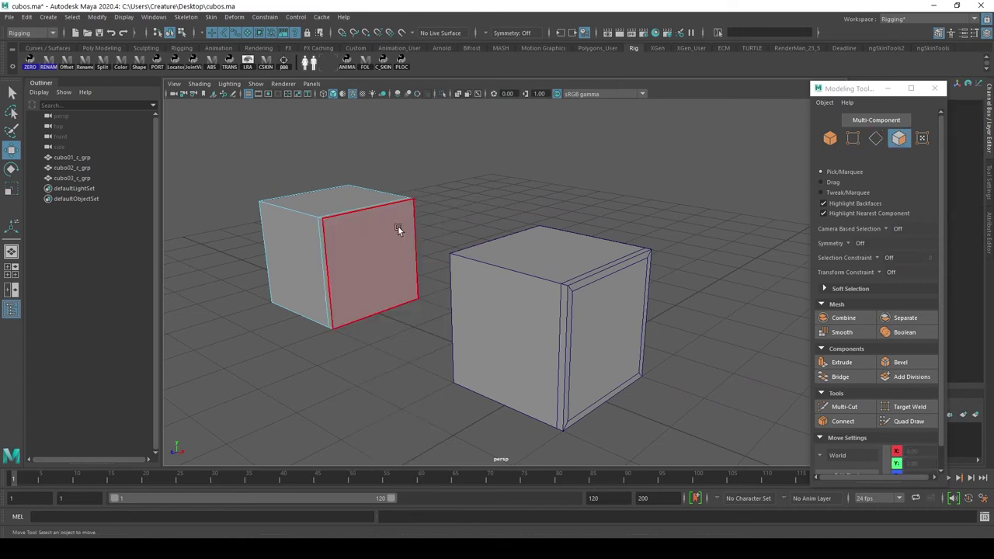
pyautogui.click(399, 227)
pyautogui.click(840, 362)
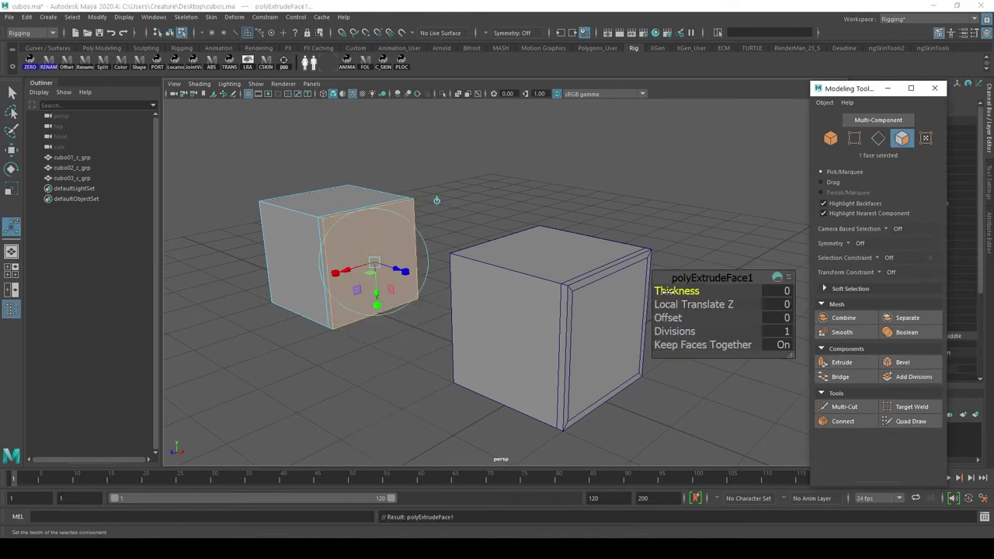
pyautogui.moveTo(666, 292); pyautogui.dragTo(670, 317)
pyautogui.hotkey('ctrl', 'z')
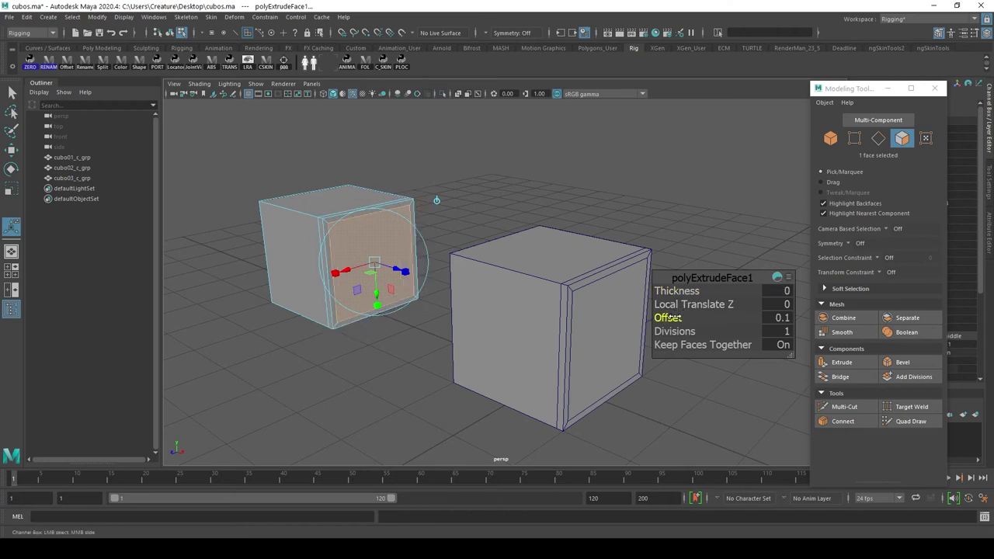
pyautogui.click(437, 200)
pyautogui.moveTo(415, 234); pyautogui.dragTo(436, 214, button='right')
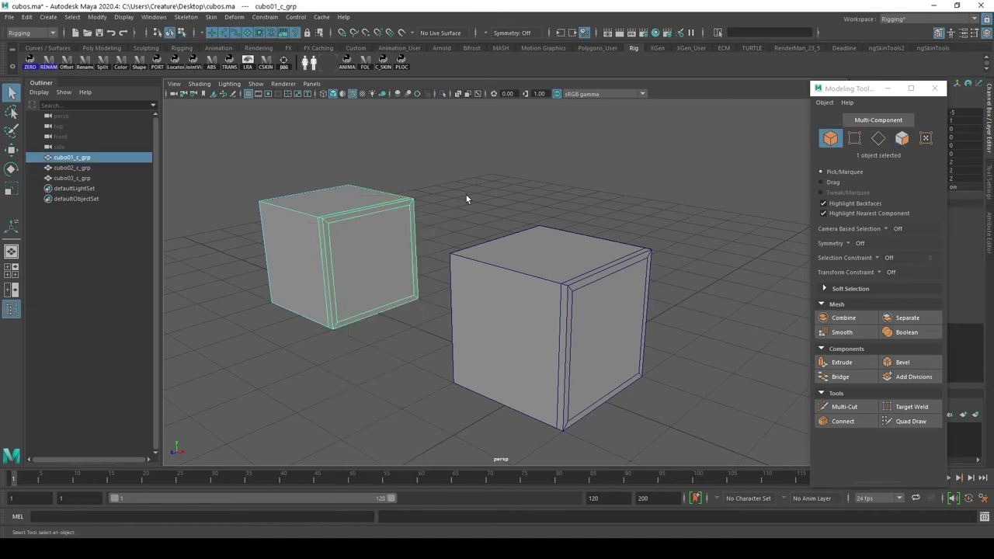
# Turn on smooth preview for the left and middle cubes
pyautogui.click(466, 199)
pyautogui.click(314, 250)
pyautogui.press('3')
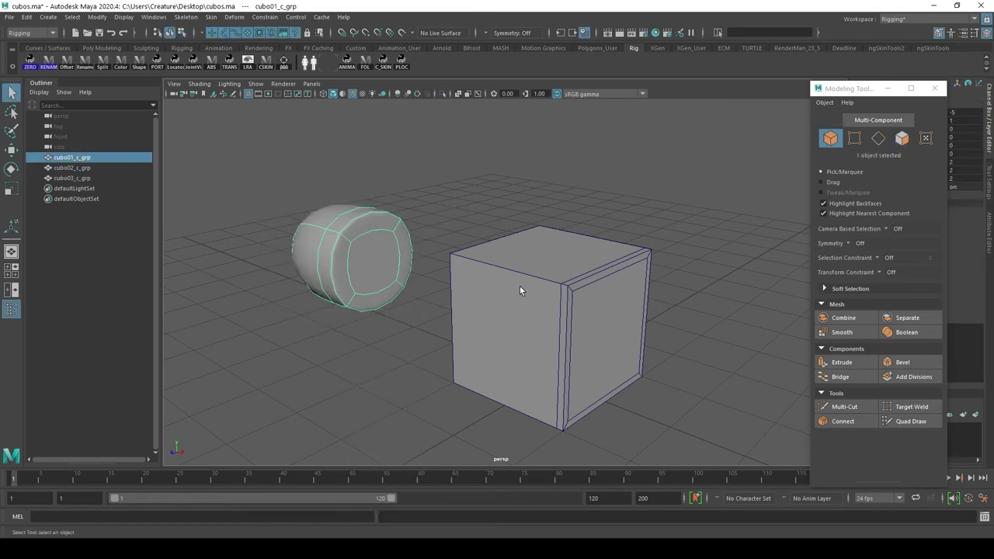
pyautogui.click(519, 290)
pyautogui.press('3')
pyautogui.click(526, 202)
# Bring the third cube into view and select it
pyautogui.moveTo(526, 202)
pyautogui.keyDown('alt'); pyautogui.mouseDown()
pyautogui.moveTo(498, 328)
pyautogui.moveTo(548, 330)
pyautogui.moveTo(454, 322)
pyautogui.moveTo(461, 333)
pyautogui.moveTo(372, 362)
pyautogui.moveTo(516, 390)
pyautogui.mouseUp(); pyautogui.keyUp('alt')
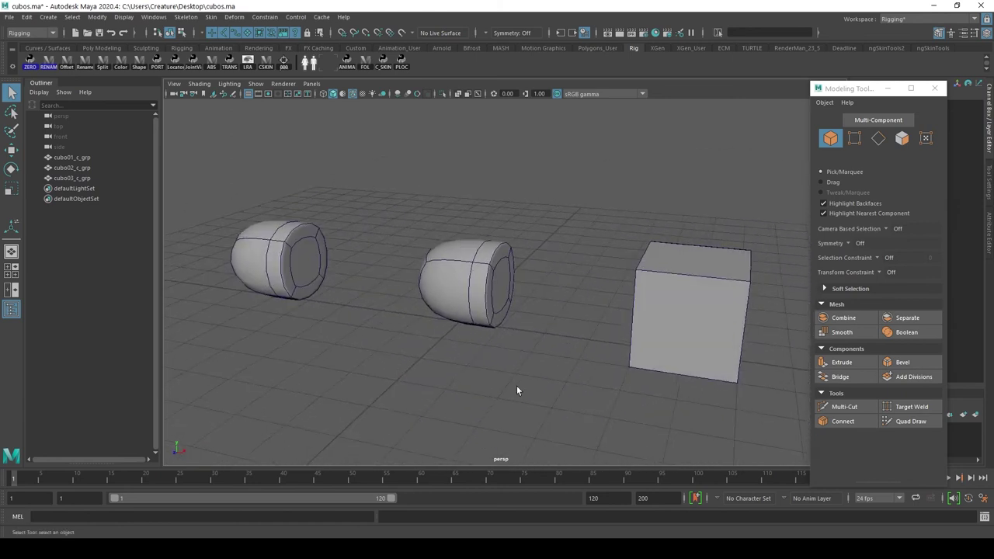
pyautogui.keyDown('alt'); pyautogui.moveTo(516, 390); pyautogui.dragTo(444, 380, button='middle'); pyautogui.keyUp('alt')
pyautogui.moveTo(459, 391)
pyautogui.keyDown('alt'); pyautogui.mouseDown()
pyautogui.moveTo(492, 377)
pyautogui.moveTo(505, 306)
pyautogui.mouseUp(); pyautogui.keyUp('alt')
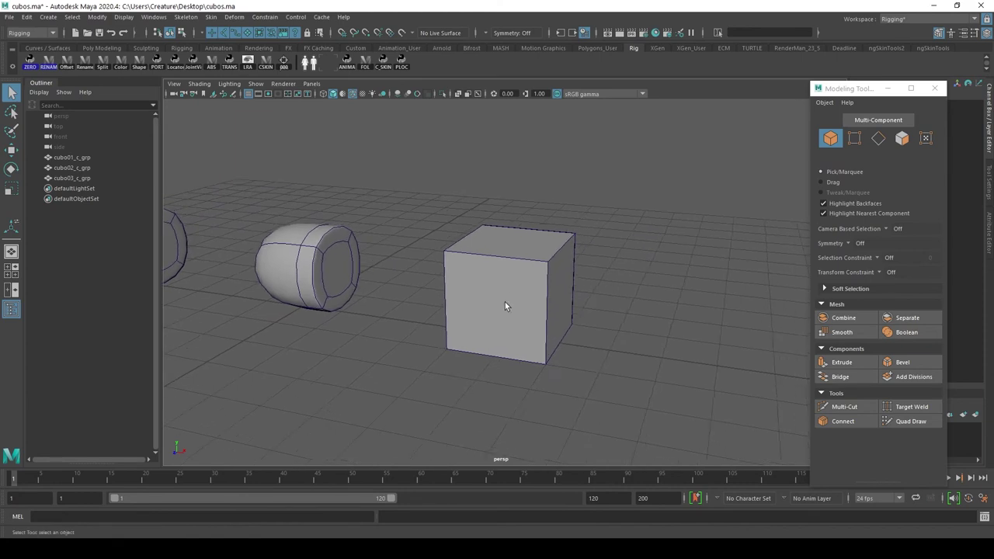
pyautogui.click(506, 306)
pyautogui.moveTo(484, 333)
pyautogui.keyDown('alt'); pyautogui.mouseDown(button='right')
pyautogui.moveTo(606, 318)
pyautogui.moveTo(534, 315)
pyautogui.mouseUp(button='right'); pyautogui.keyUp('alt')
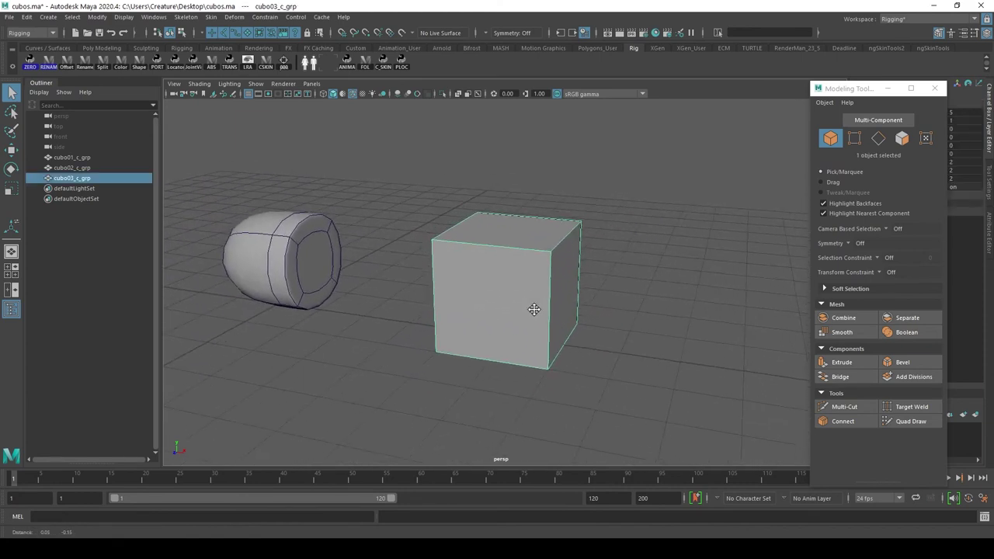
pyautogui.click(585, 293)
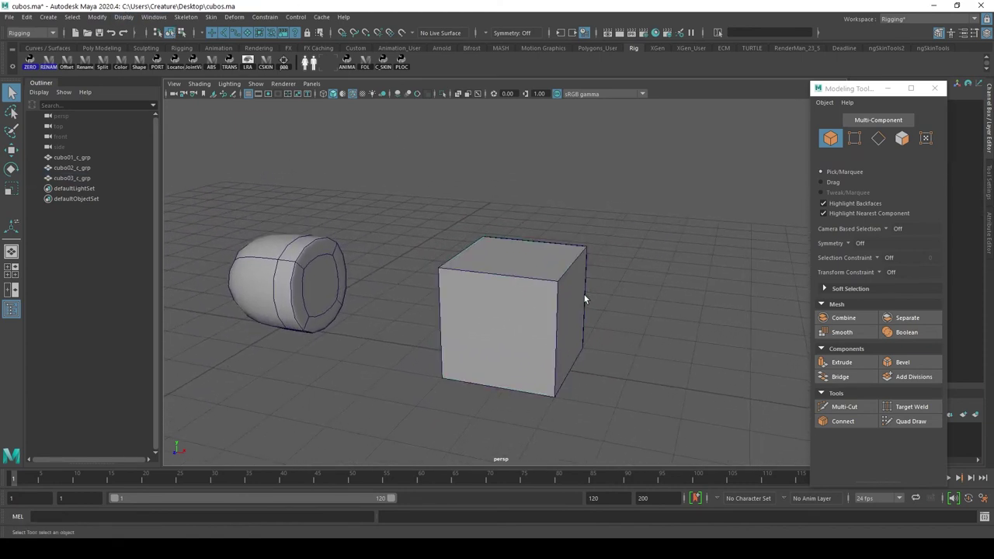
pyautogui.click(559, 288)
# Compare the third cube smoothed and unsmoothed, leaving it unsmoothed
pyautogui.press('3')
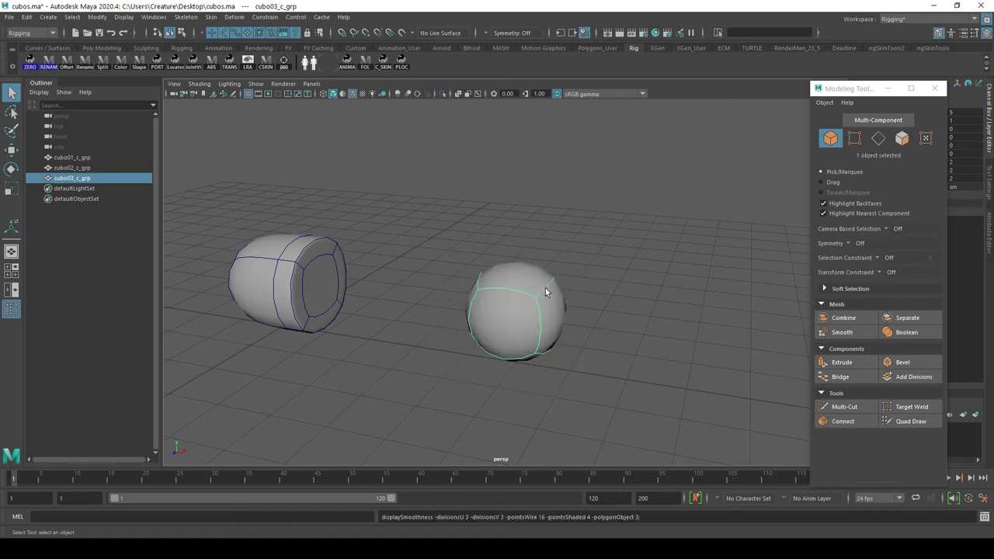
pyautogui.press('1')
pyautogui.press('3')
pyautogui.press('1')
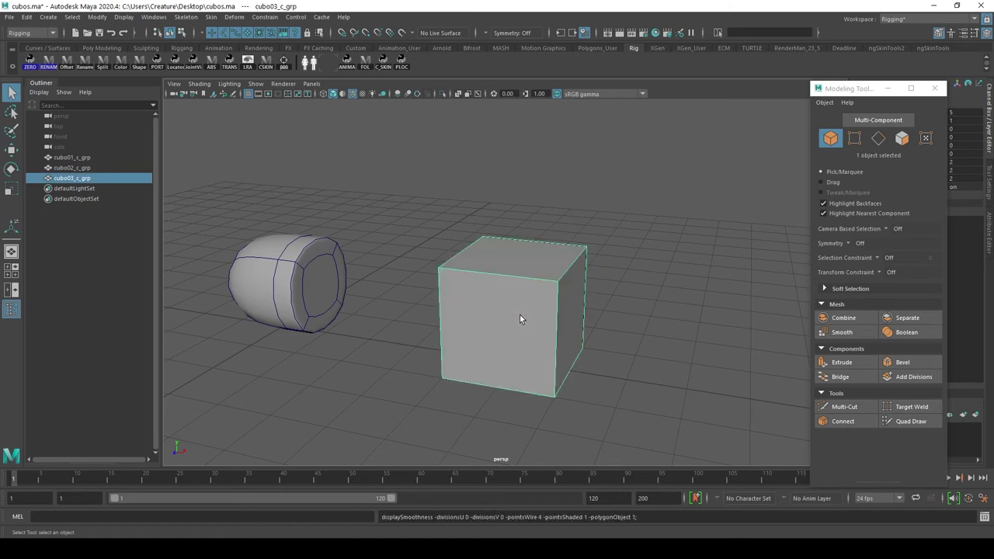
pyautogui.press('3')
pyautogui.press('1')
pyautogui.press('3')
pyautogui.press('1')
# Switch the menu set from Rigging to Modeling and activate Mesh Tools > Crease Tool
pyautogui.click(31, 33)
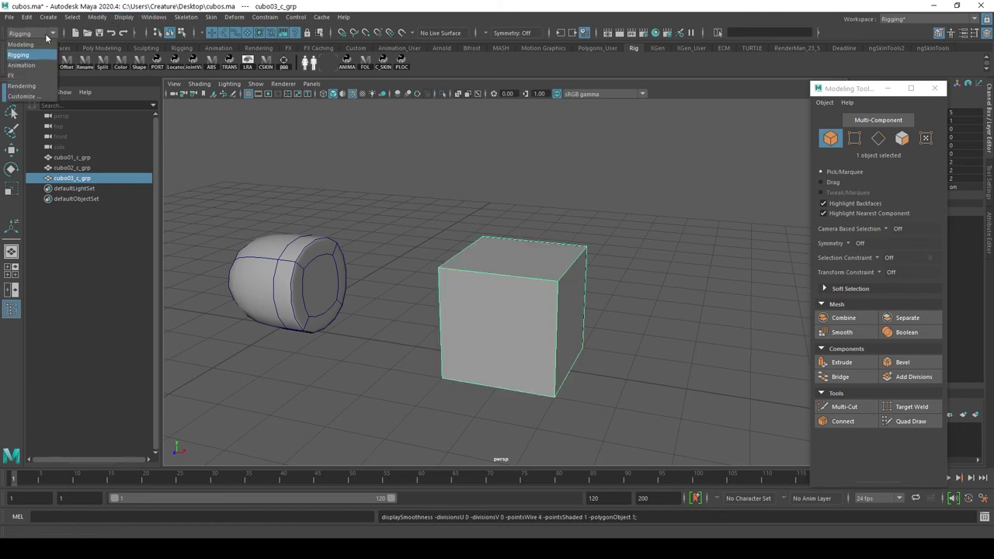
pyautogui.click(30, 39)
pyautogui.click(245, 17)
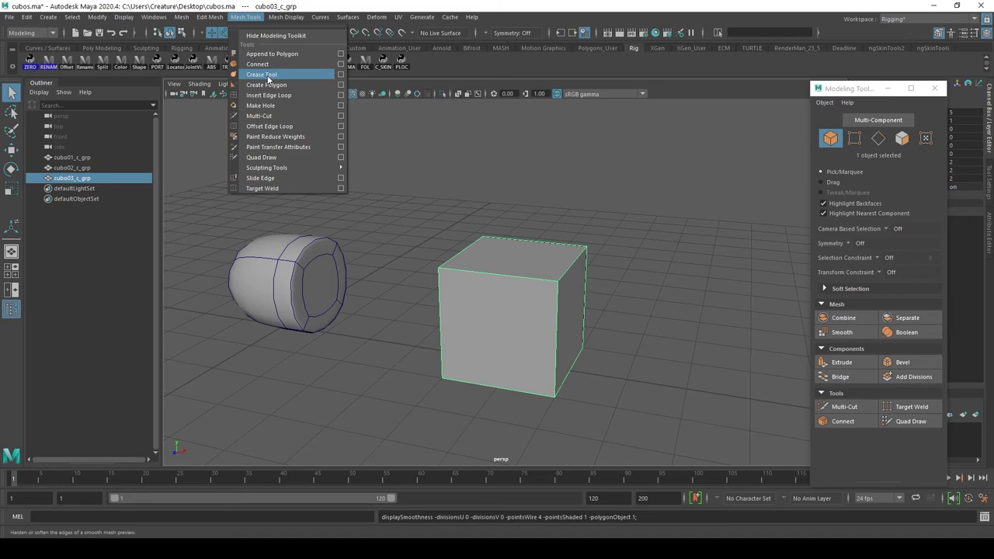
pyautogui.click(273, 74)
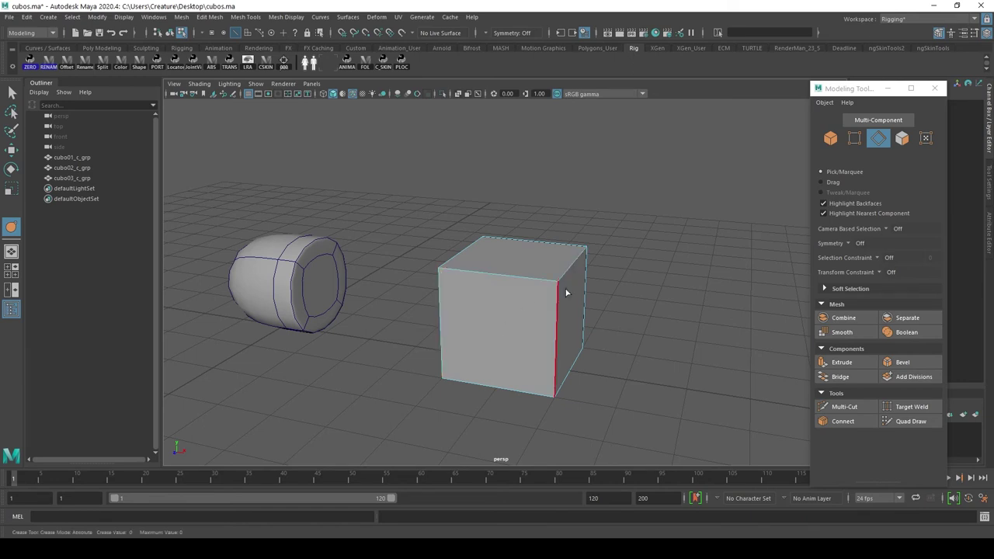
# Select edges of the third cube and raise their crease value with the Crease Tool
pyautogui.moveTo(557, 324); pyautogui.dragTo(558, 318, button='middle')
pyautogui.click(558, 317)
pyautogui.keyDown('shift'); pyautogui.click(572, 267); pyautogui.keyUp('shift')
pyautogui.keyDown('shift'); pyautogui.click(570, 358); pyautogui.keyUp('shift')
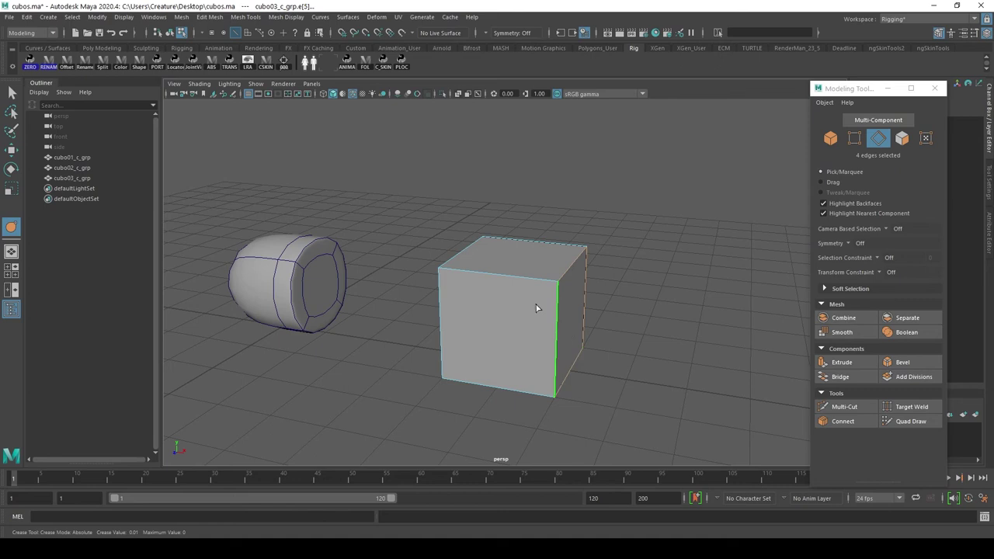
pyautogui.moveTo(567, 299); pyautogui.dragTo(567, 228, button='middle')
pyautogui.moveTo(658, 295)
pyautogui.mouseDown(button='middle')
pyautogui.moveTo(582, 288)
pyautogui.moveTo(415, 306)
pyautogui.moveTo(661, 303)
pyautogui.mouseUp(button='middle')
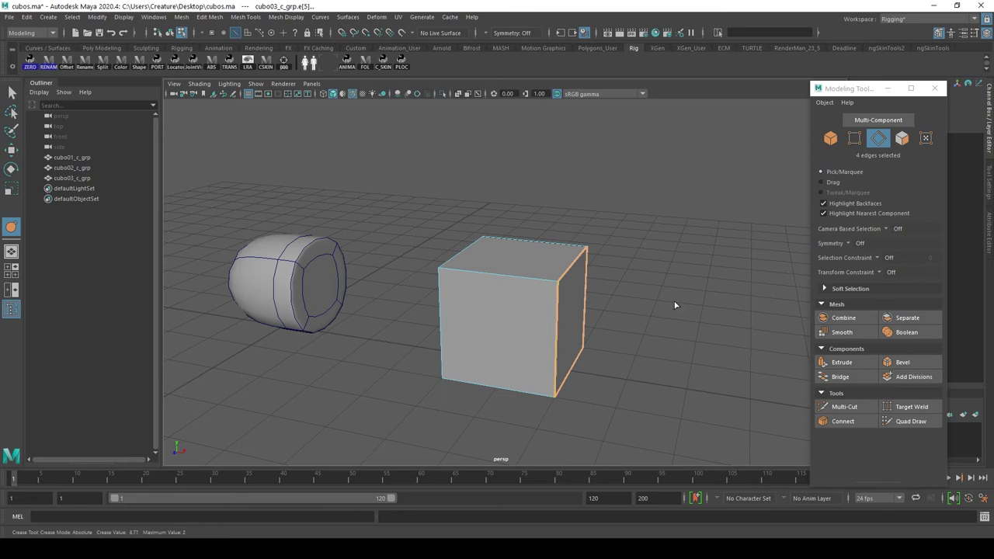
# Return to object selection, view all three capsules, and close the Modeling Toolkit
pyautogui.moveTo(643, 297)
pyautogui.keyDown('alt'); pyautogui.mouseDown()
pyautogui.moveTo(599, 290)
pyautogui.moveTo(633, 292)
pyautogui.mouseUp(); pyautogui.keyUp('alt')
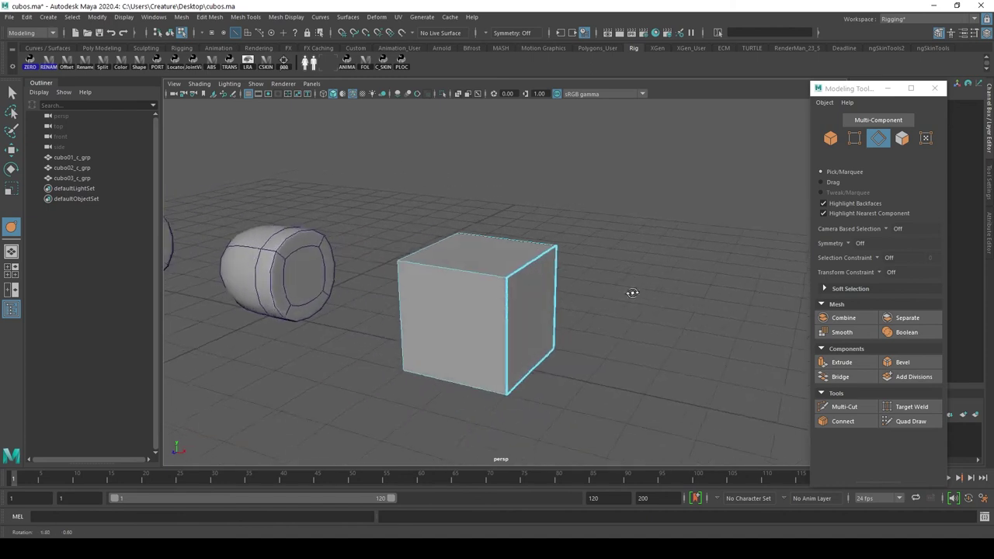
pyautogui.click(12, 149)
pyautogui.moveTo(509, 271); pyautogui.dragTo(551, 268, button='right')
pyautogui.click(599, 277)
pyautogui.moveTo(593, 350)
pyautogui.keyDown('alt'); pyautogui.mouseDown()
pyautogui.moveTo(396, 365)
pyautogui.moveTo(475, 358)
pyautogui.moveTo(536, 332)
pyautogui.mouseUp(); pyautogui.keyUp('alt')
pyautogui.click(537, 334)
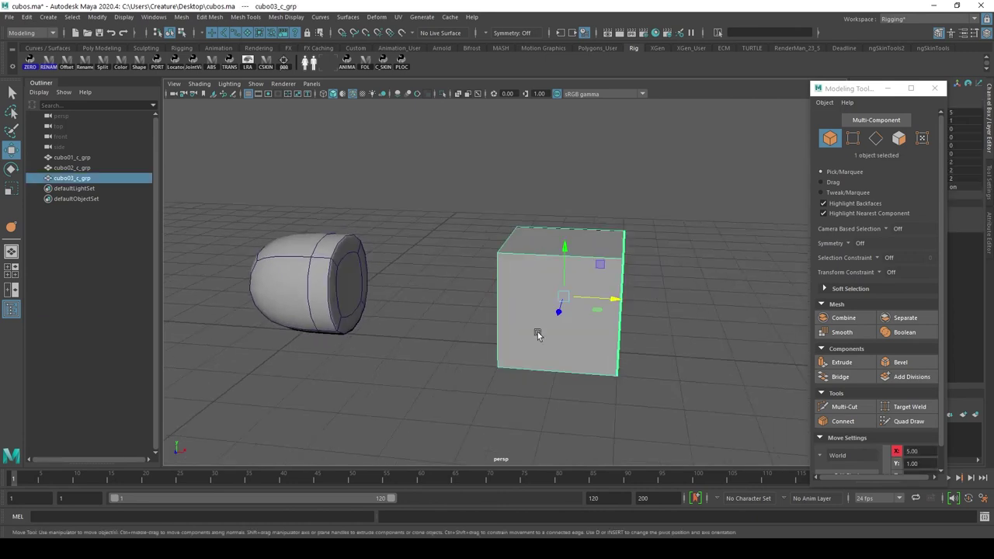
pyautogui.click(662, 291)
pyautogui.moveTo(661, 291)
pyautogui.keyDown('alt'); pyautogui.mouseDown()
pyautogui.moveTo(667, 351)
pyautogui.moveTo(597, 401)
pyautogui.moveTo(606, 401)
pyautogui.moveTo(546, 405)
pyautogui.mouseUp(); pyautogui.keyUp('alt')
pyautogui.scroll(2, 543, 405)
pyautogui.scroll(2, 542, 369)
pyautogui.moveTo(542, 369)
pyautogui.keyDown('alt'); pyautogui.mouseDown()
pyautogui.moveTo(580, 370)
pyautogui.moveTo(540, 376)
pyautogui.mouseUp(); pyautogui.keyUp('alt')
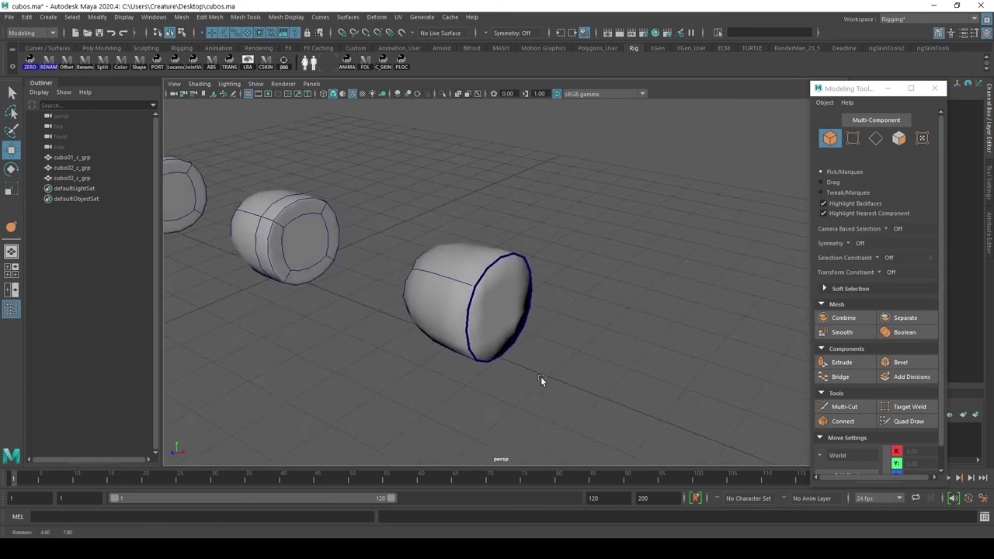
pyautogui.click(492, 274)
pyautogui.click(934, 88)
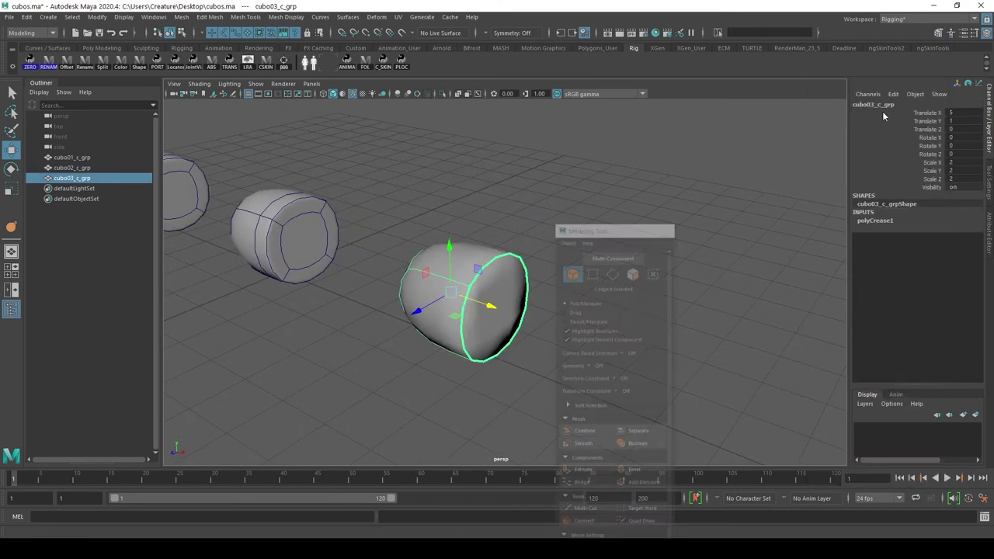
# Expand polyCrease1's settings and check the crease operation choices without changing them
pyautogui.click(886, 220)
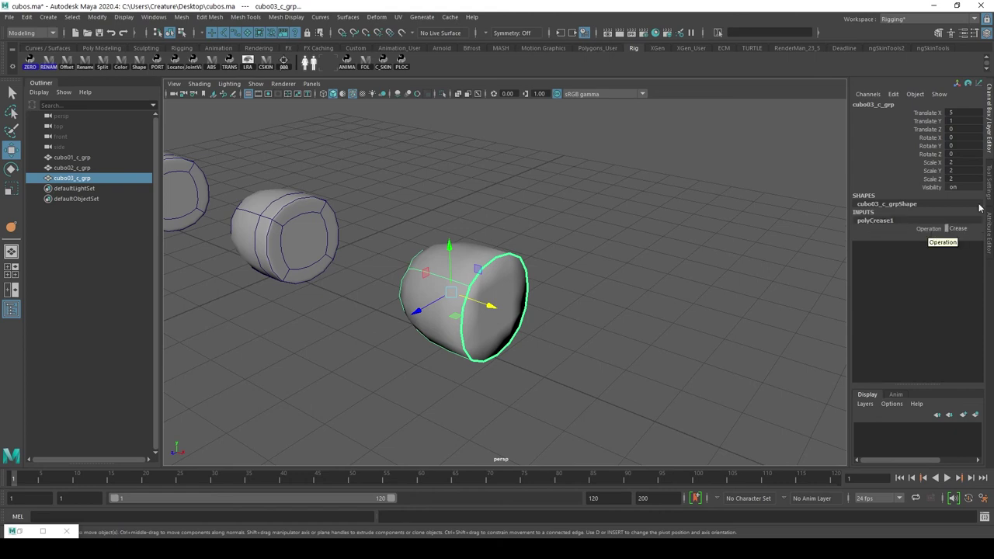
pyautogui.click(970, 227)
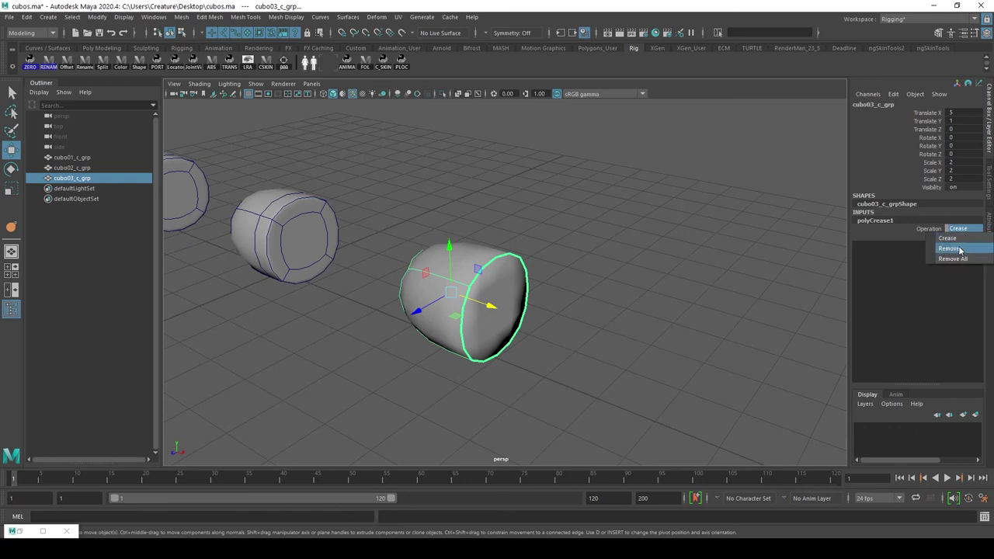
pyautogui.click(555, 276)
pyautogui.click(550, 282)
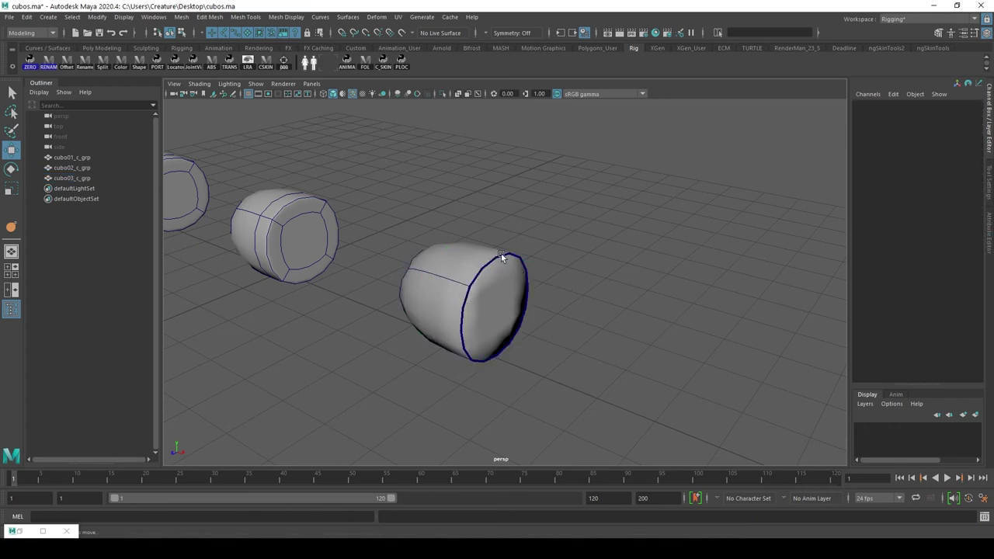
pyautogui.click(984, 224)
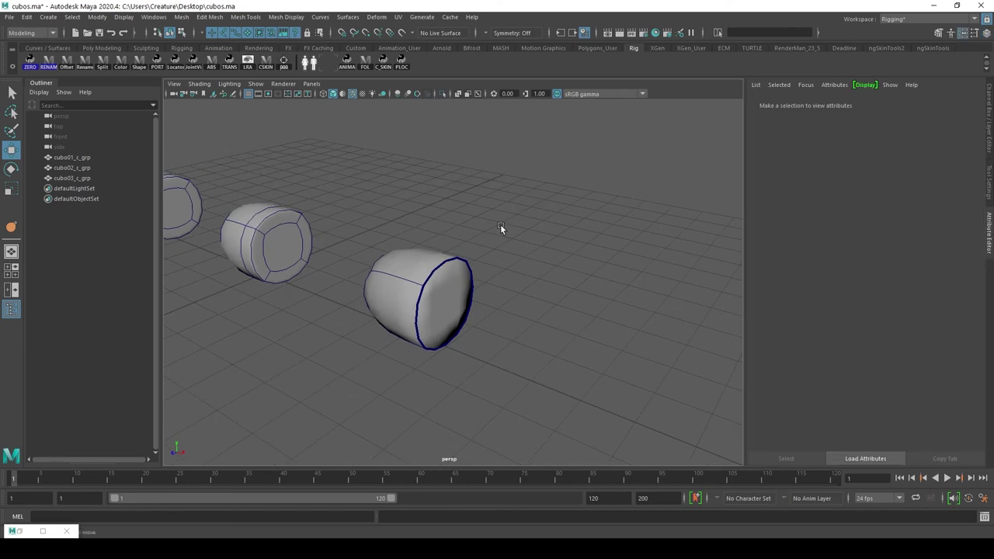
# Select cubo03_c_grp, open polyCrease1's Edge Crease values (4.77), and zoom in on the cube
pyautogui.click(442, 263)
pyautogui.click(909, 103)
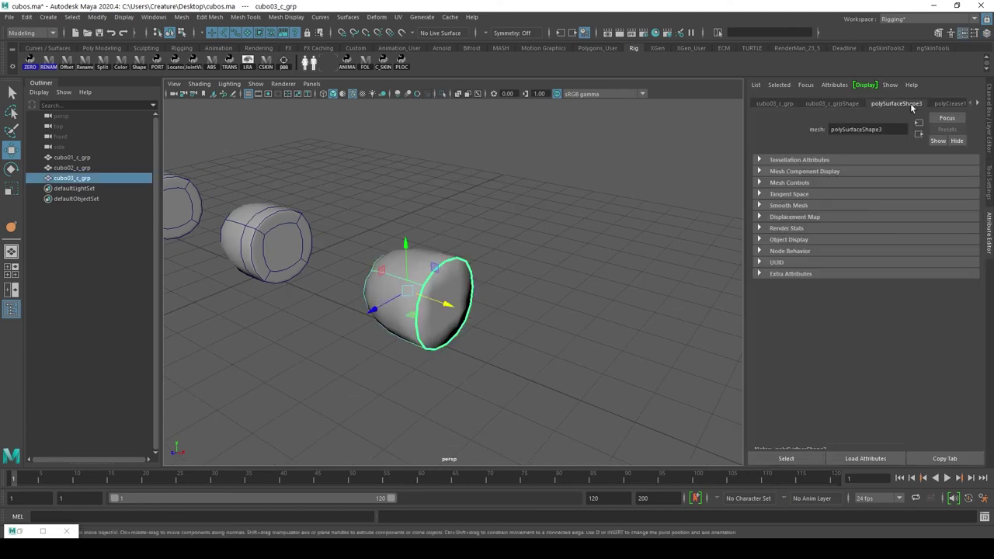
pyautogui.click(955, 104)
pyautogui.click(977, 104)
pyautogui.click(978, 104)
pyautogui.click(978, 105)
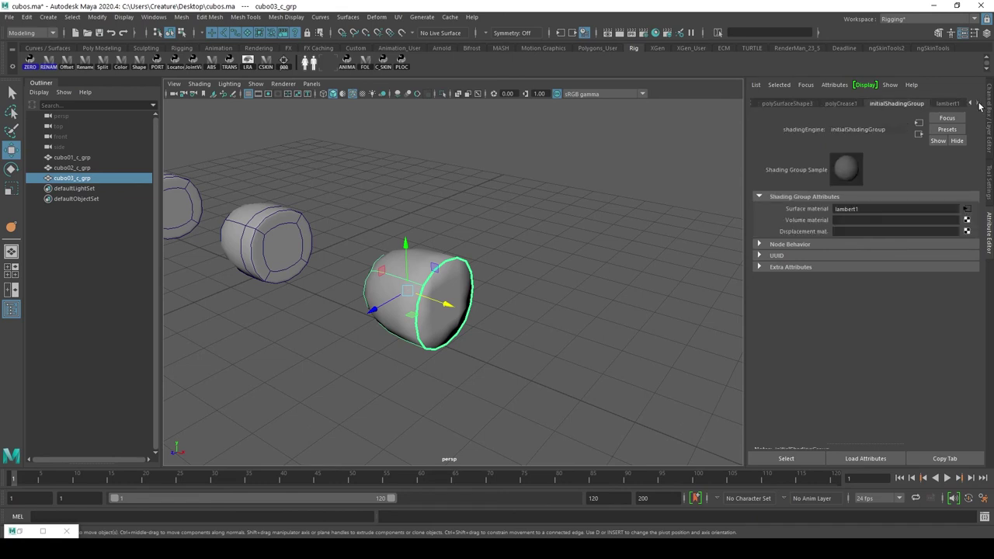
pyautogui.click(802, 102)
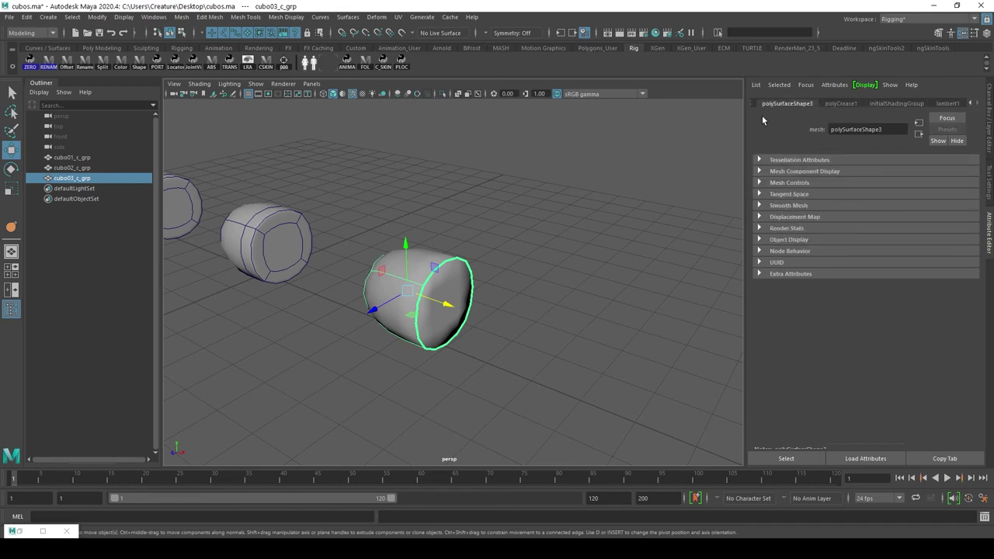
pyautogui.click(845, 103)
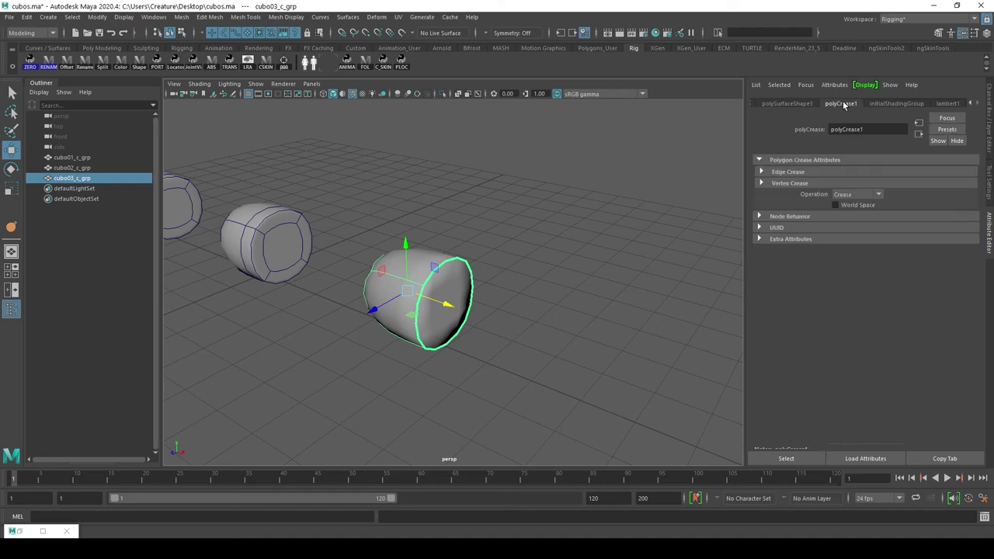
pyautogui.click(787, 172)
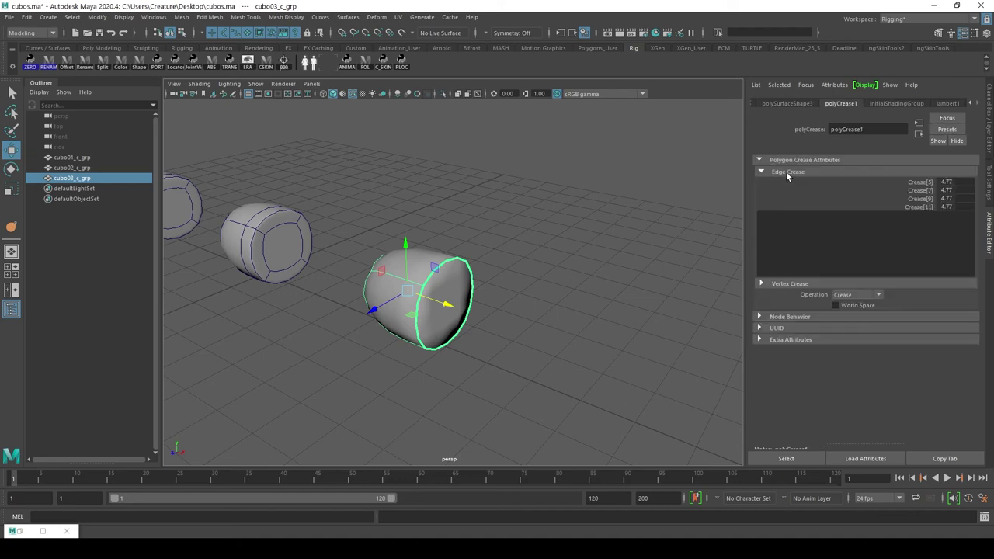
pyautogui.keyDown('alt'); pyautogui.moveTo(489, 254); pyautogui.dragTo(539, 254); pyautogui.keyUp('alt')
pyautogui.scroll(3, 557, 247)
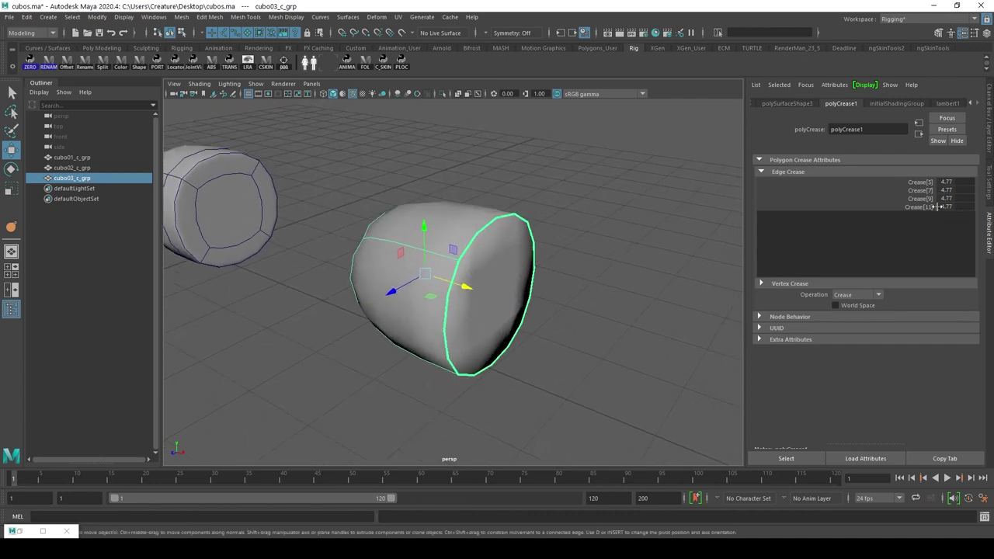
pyautogui.rightClick(502, 225)
# Enter vertex mode, turn off smooth preview, pick corner vertices, and return to object mode
pyautogui.moveTo(502, 224); pyautogui.dragTo(451, 222, button='right')
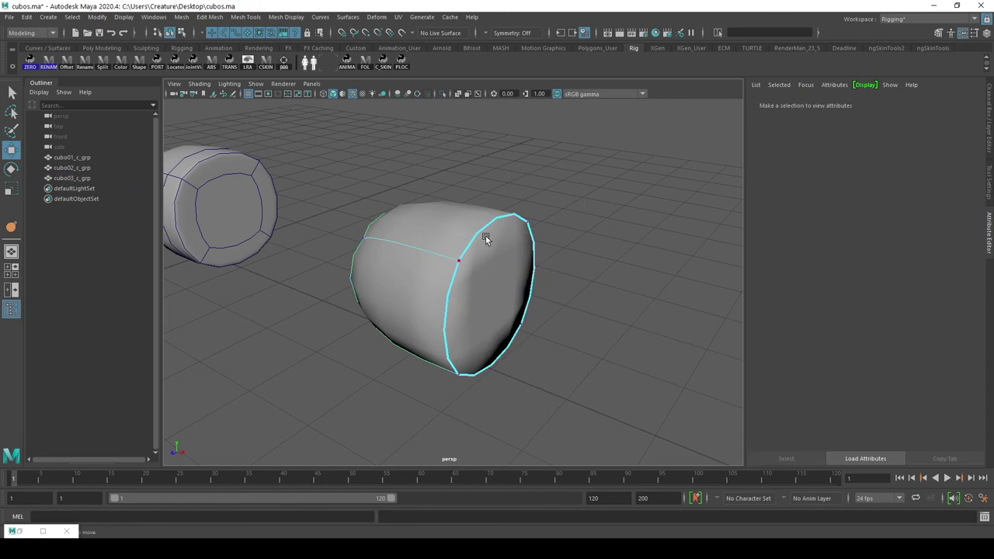
pyautogui.press('1')
pyautogui.click(440, 241)
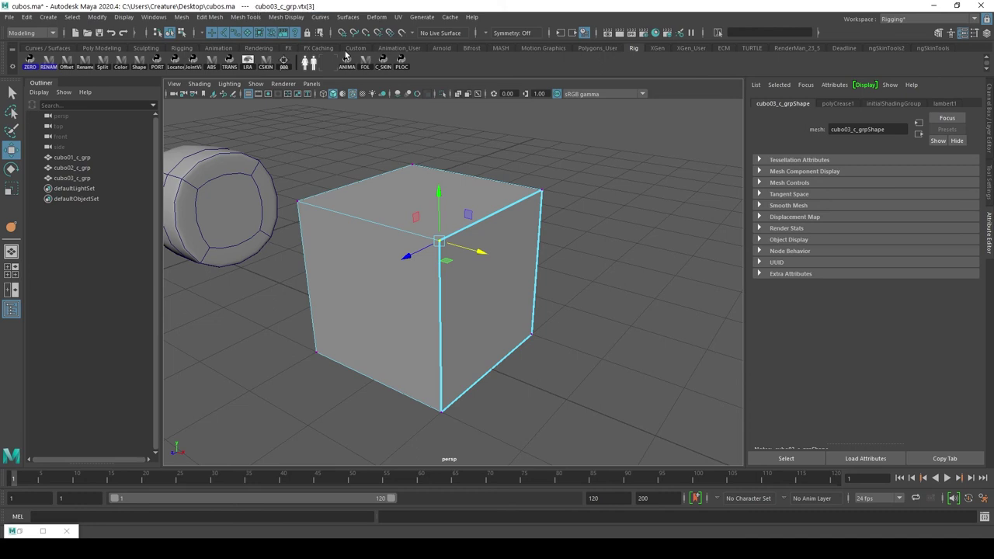
pyautogui.click(542, 192)
pyautogui.click(441, 411)
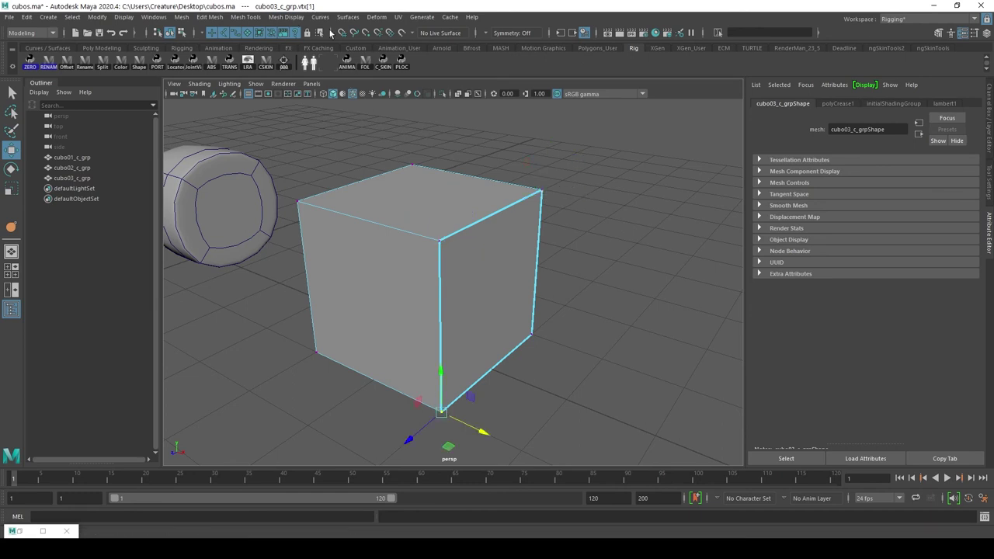
pyautogui.click(531, 335)
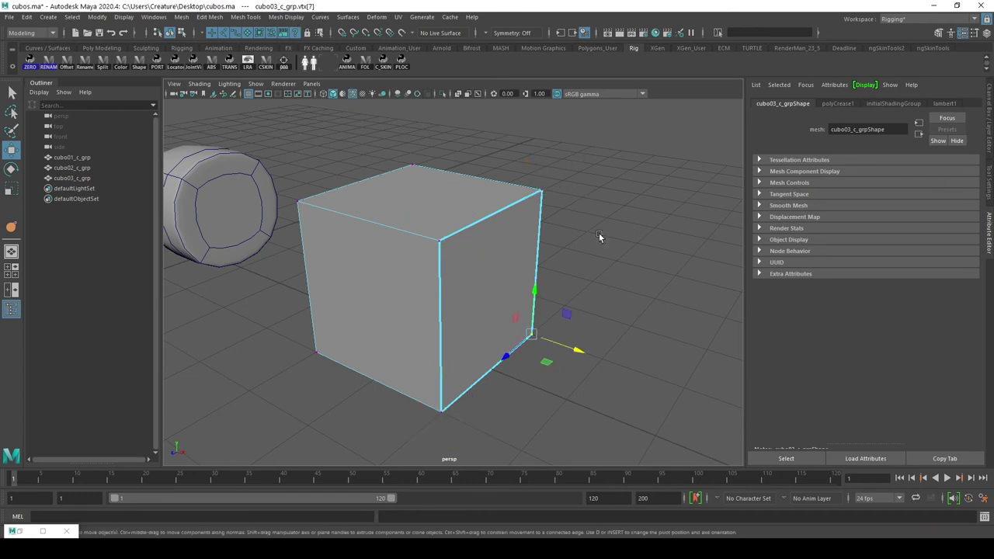
pyautogui.moveTo(476, 199); pyautogui.dragTo(533, 185, button='right')
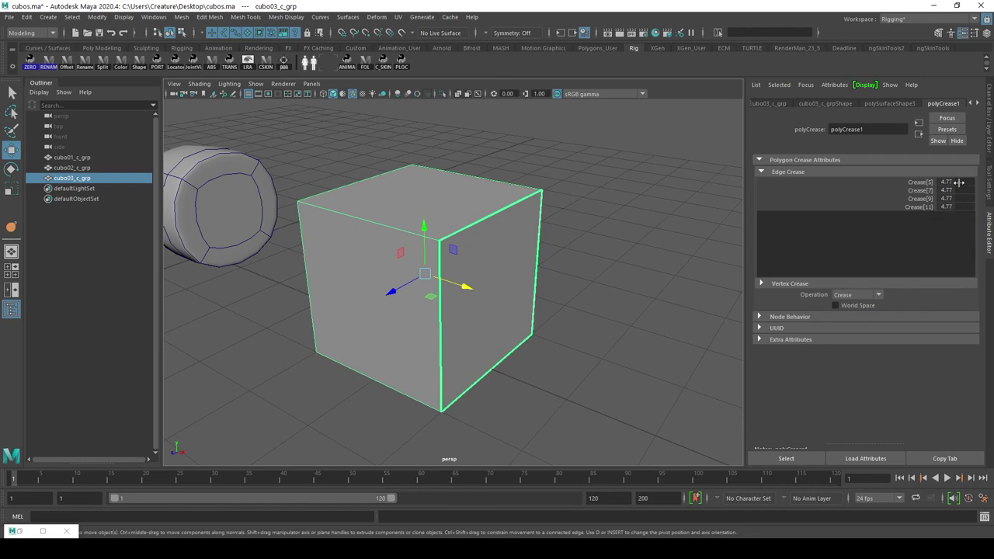
# Set all four edge crease values on the third cube to 1
pyautogui.moveTo(953, 181); pyautogui.dragTo(959, 205)
pyautogui.press('Return')
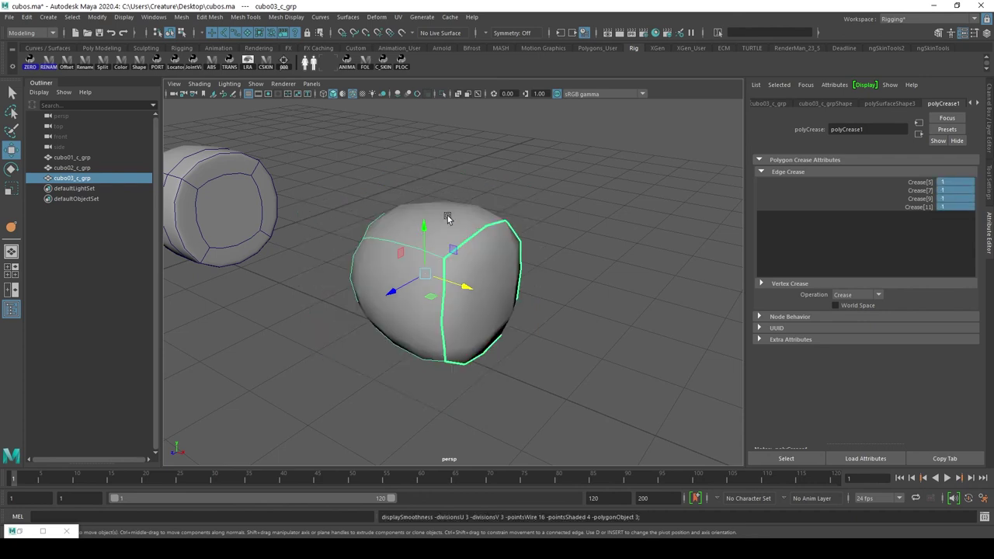
pyautogui.moveTo(446, 215)
pyautogui.keyDown('alt'); pyautogui.mouseDown()
pyautogui.moveTo(499, 309)
pyautogui.moveTo(484, 269)
pyautogui.mouseUp(); pyautogui.keyUp('alt')
pyautogui.click(484, 268)
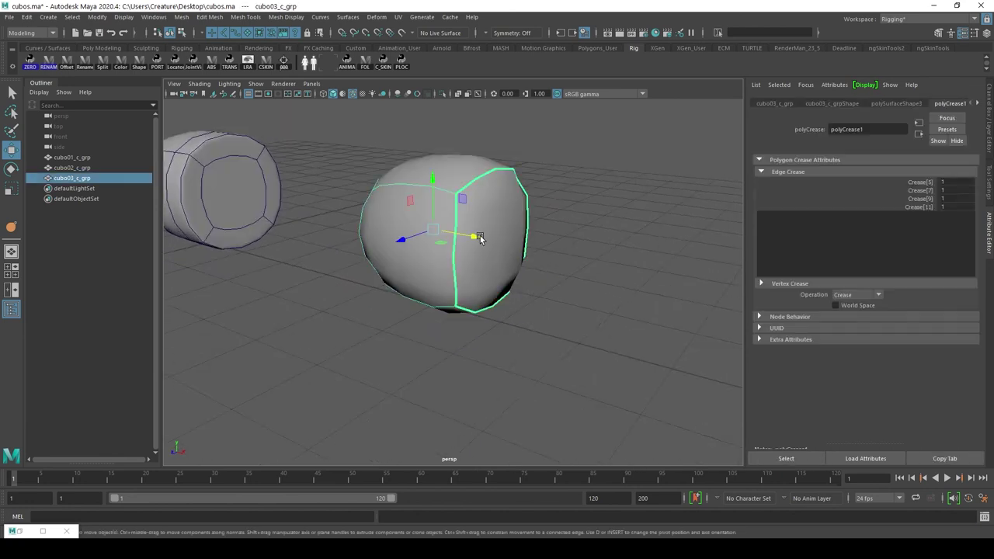
# Sweep the four crease values down to 0, then up to 10 for a sharp rim, and view all three shapes
pyautogui.moveTo(925, 182); pyautogui.dragTo(924, 209)
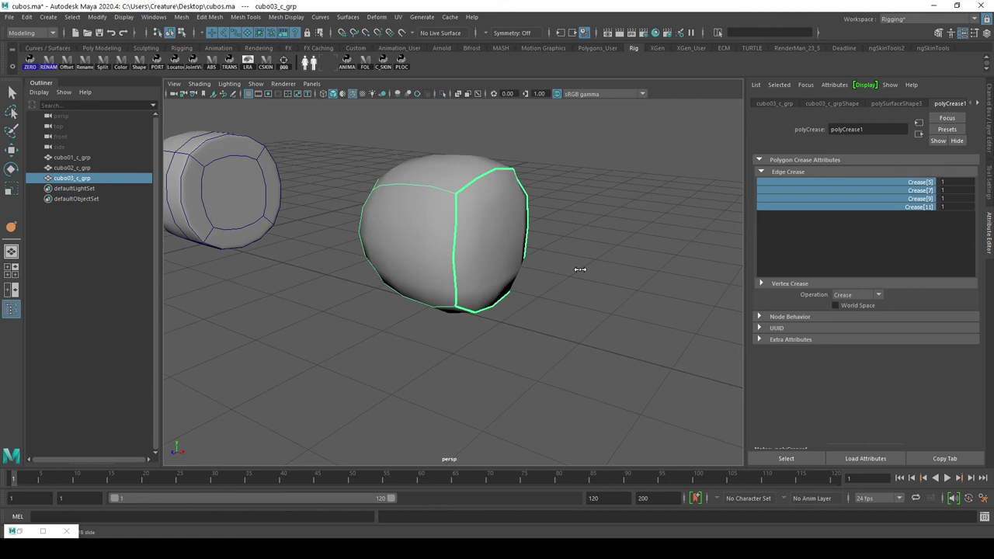
pyautogui.moveTo(580, 270); pyautogui.dragTo(572, 269, button='middle')
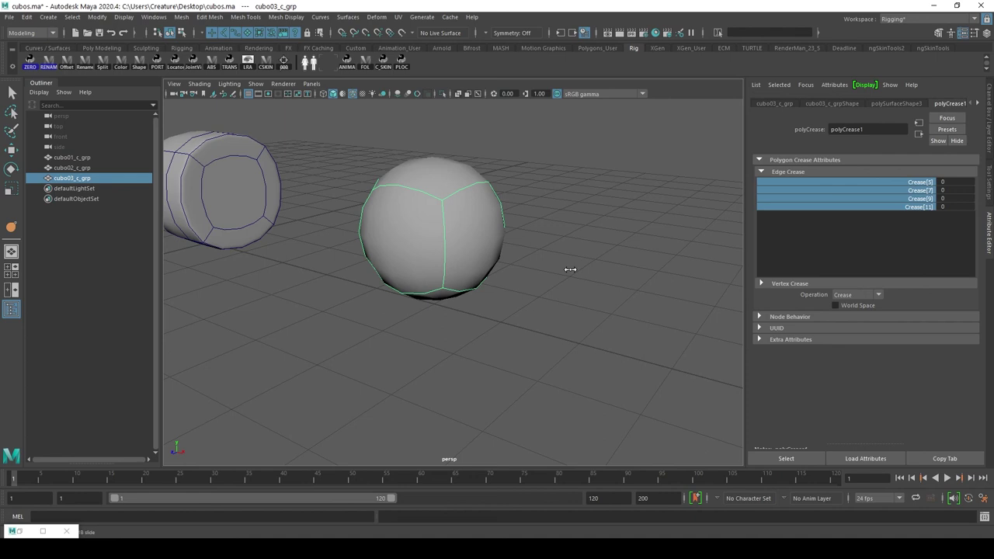
pyautogui.moveTo(573, 269); pyautogui.dragTo(641, 264, button='middle')
pyautogui.keyDown('alt'); pyautogui.moveTo(584, 298); pyautogui.dragTo(542, 359); pyautogui.keyUp('alt')
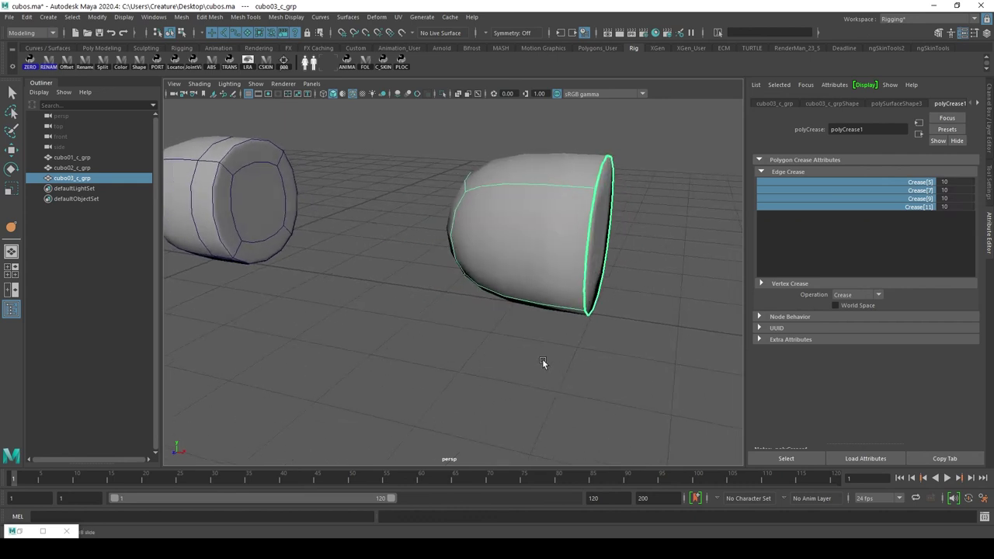
pyautogui.click(542, 360)
pyautogui.scroll(-3, 542, 359)
pyautogui.moveTo(478, 366)
pyautogui.keyDown('alt'); pyautogui.mouseDown()
pyautogui.moveTo(607, 365)
pyautogui.moveTo(552, 354)
pyautogui.moveTo(548, 364)
pyautogui.moveTo(447, 250)
pyautogui.mouseUp(); pyautogui.keyUp('alt')
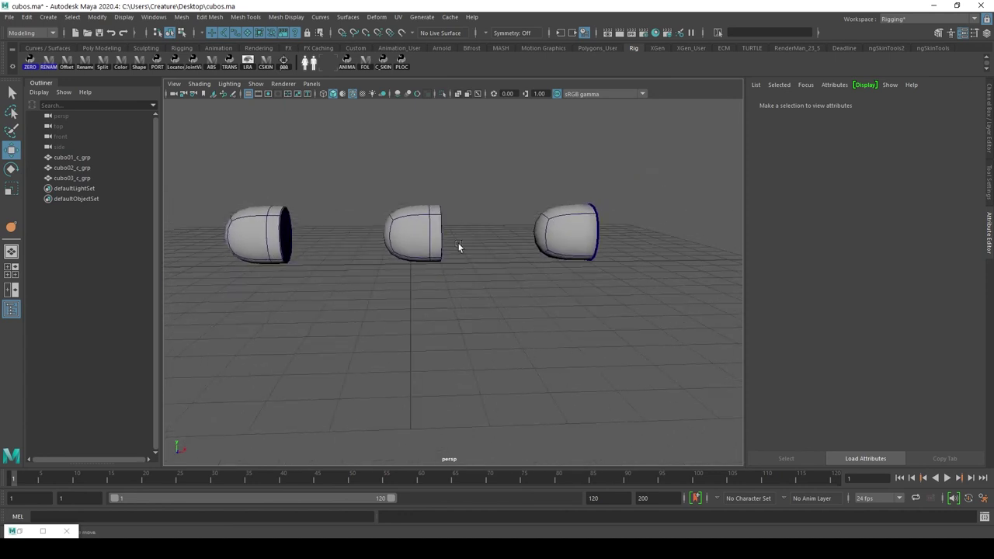
# Reframe the three shapes and browse the Mesh and Mesh Tools menus without choosing a command
pyautogui.moveTo(482, 356)
pyautogui.keyDown('alt'); pyautogui.mouseDown()
pyautogui.moveTo(496, 353)
pyautogui.moveTo(492, 360)
pyautogui.mouseUp(); pyautogui.keyUp('alt')
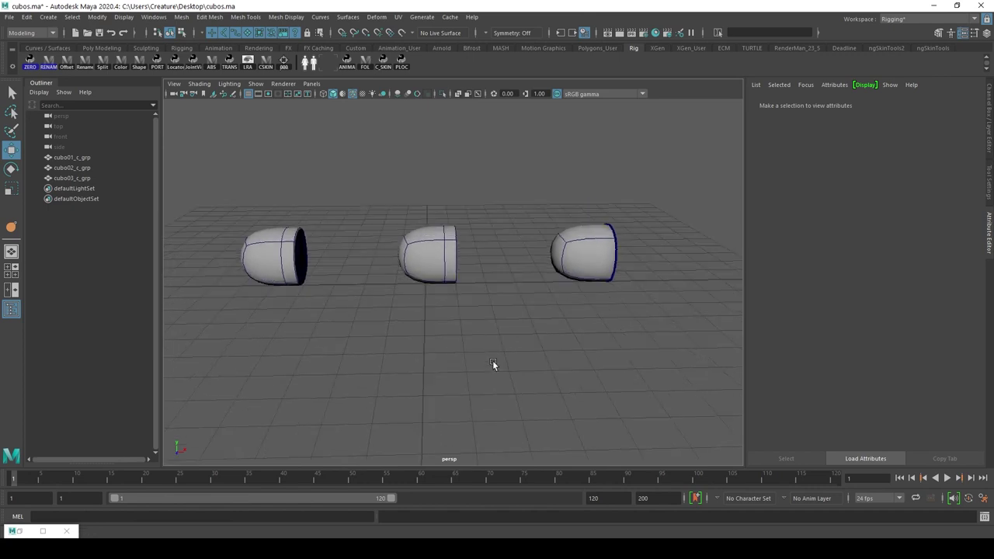
pyautogui.click(214, 19)
pyautogui.click(257, 63)
pyautogui.click(246, 16)
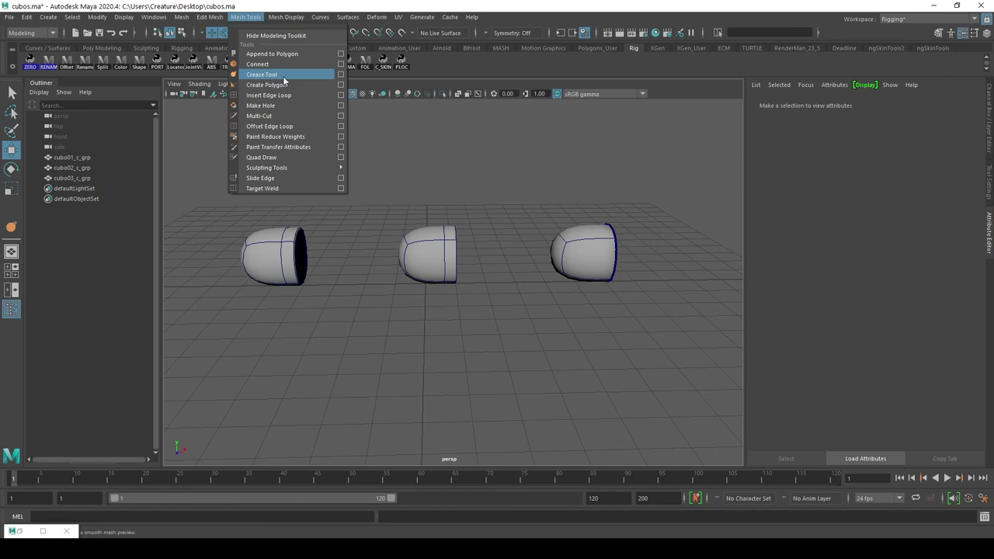
pyautogui.click(262, 75)
# Select the third capsule and delete its construction history via Edit > Delete by Type > History
pyautogui.keyDown('alt'); pyautogui.moveTo(634, 264); pyautogui.dragTo(605, 264); pyautogui.keyUp('alt')
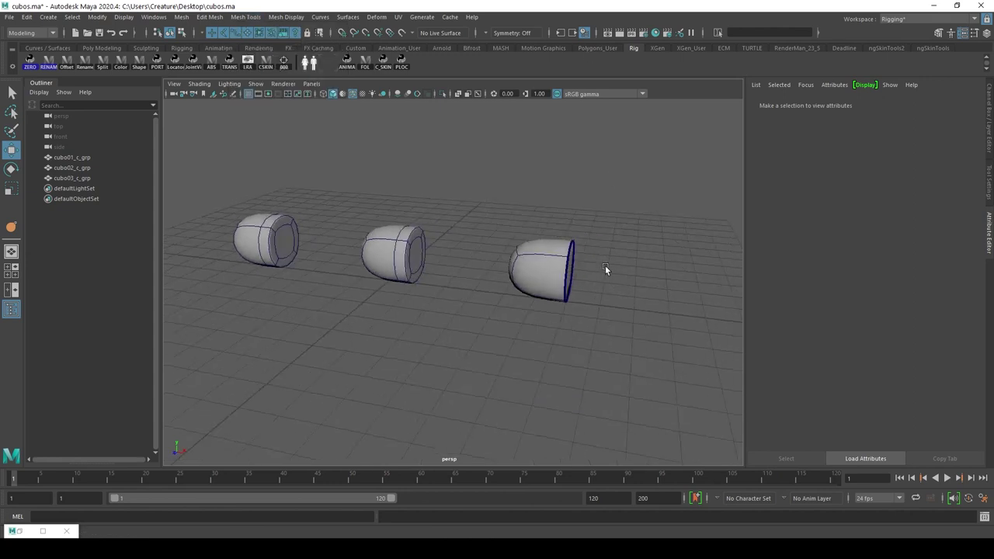
pyautogui.moveTo(605, 264); pyautogui.dragTo(575, 302, button='middle')
pyautogui.scroll(4, 575, 303)
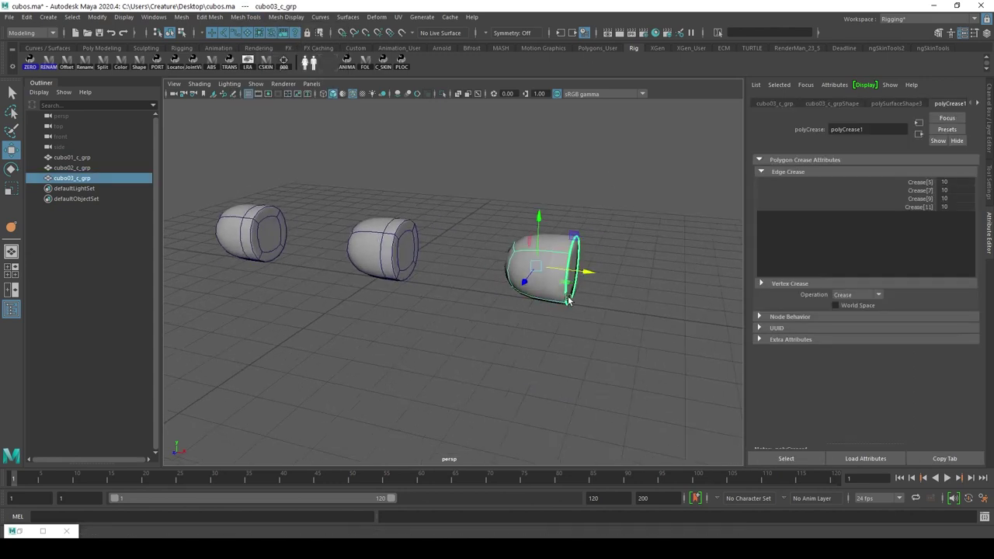
pyautogui.click(26, 16)
pyautogui.moveTo(69, 133)
pyautogui.click(184, 136)
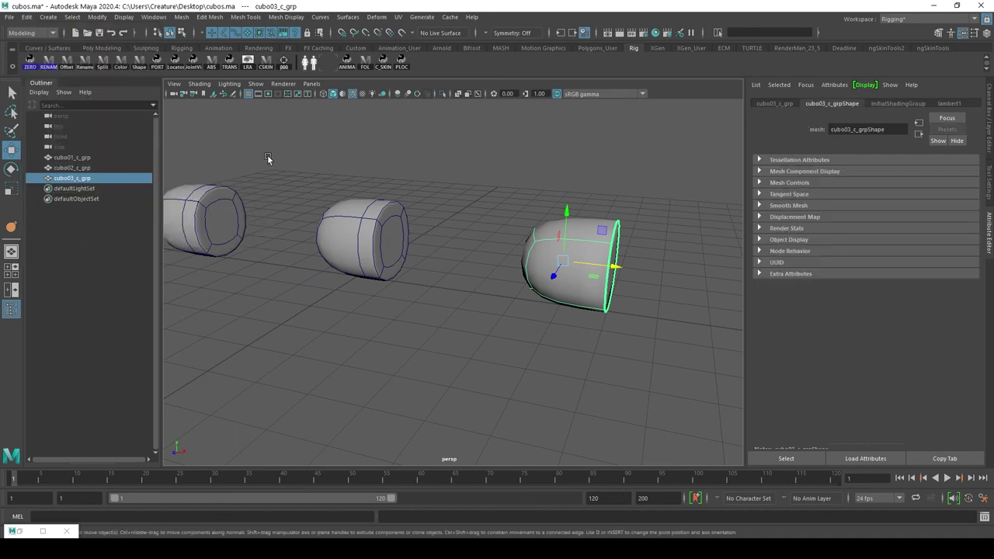
pyautogui.click(611, 211)
# Reselect the capsule and check its channel values plus shading group, lambert1, shape and transform attributes
pyautogui.click(578, 267)
pyautogui.click(989, 130)
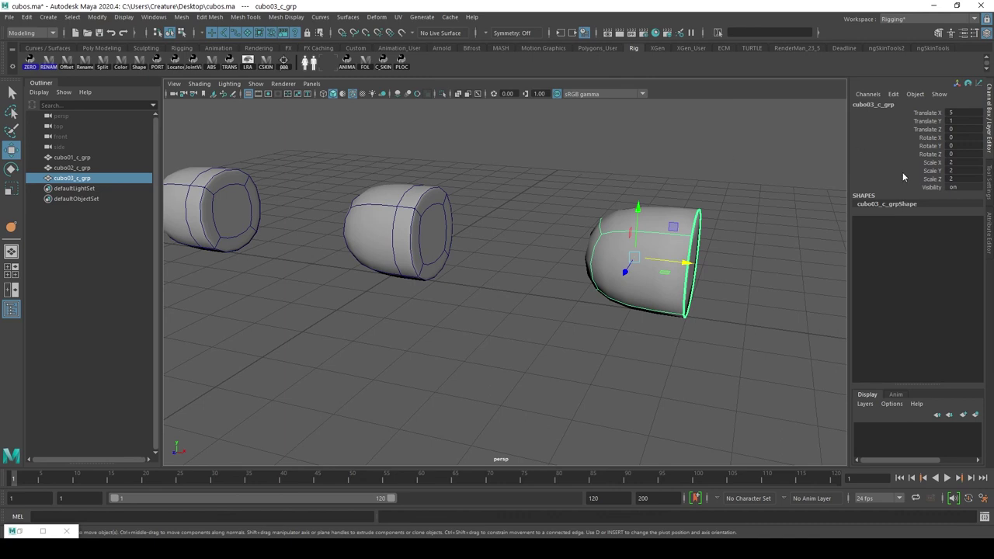
pyautogui.click(990, 228)
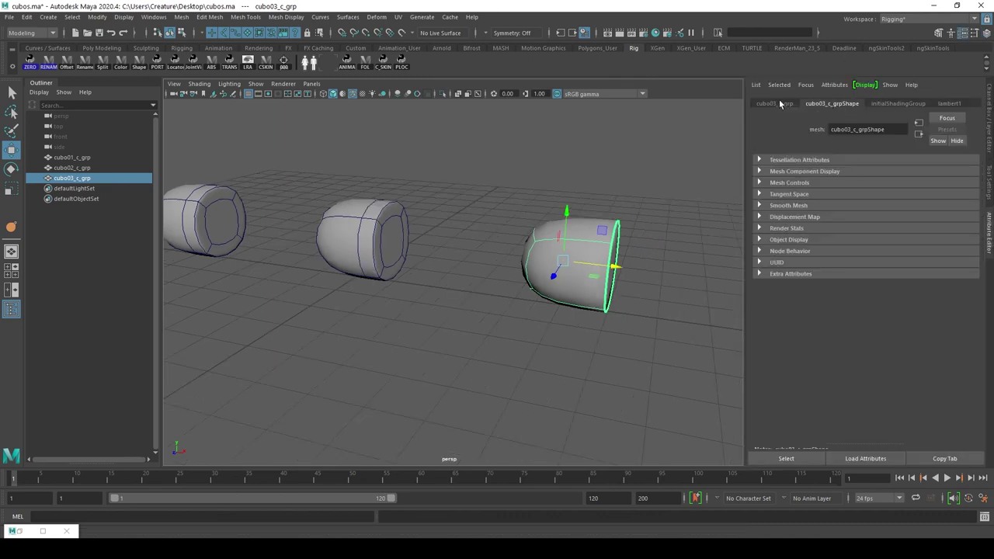
pyautogui.click(904, 104)
pyautogui.click(945, 104)
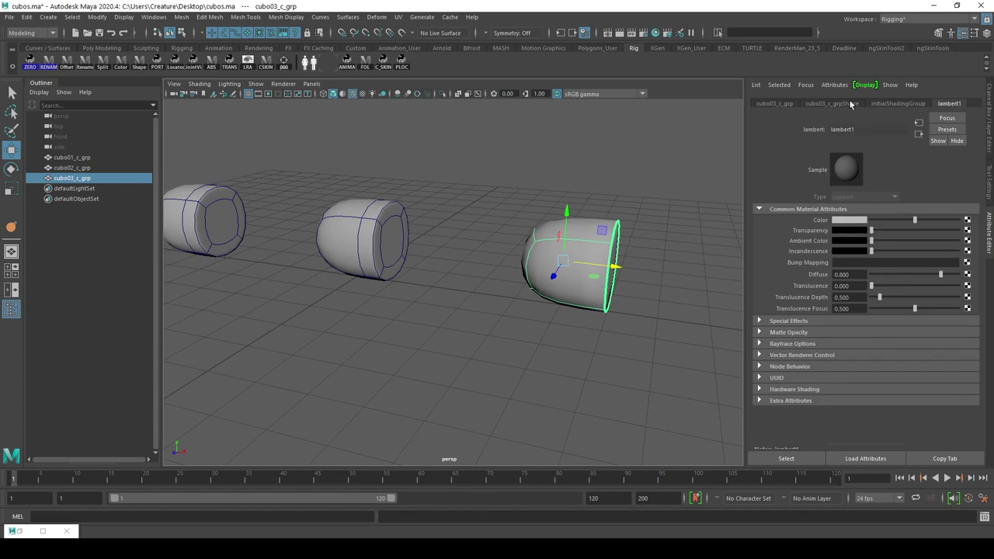
pyautogui.click(832, 104)
pyautogui.click(774, 104)
# Deselect the capsule and orbit around the three finished rounded shapes
pyautogui.keyDown('alt'); pyautogui.moveTo(573, 316); pyautogui.dragTo(551, 262); pyautogui.keyUp('alt')
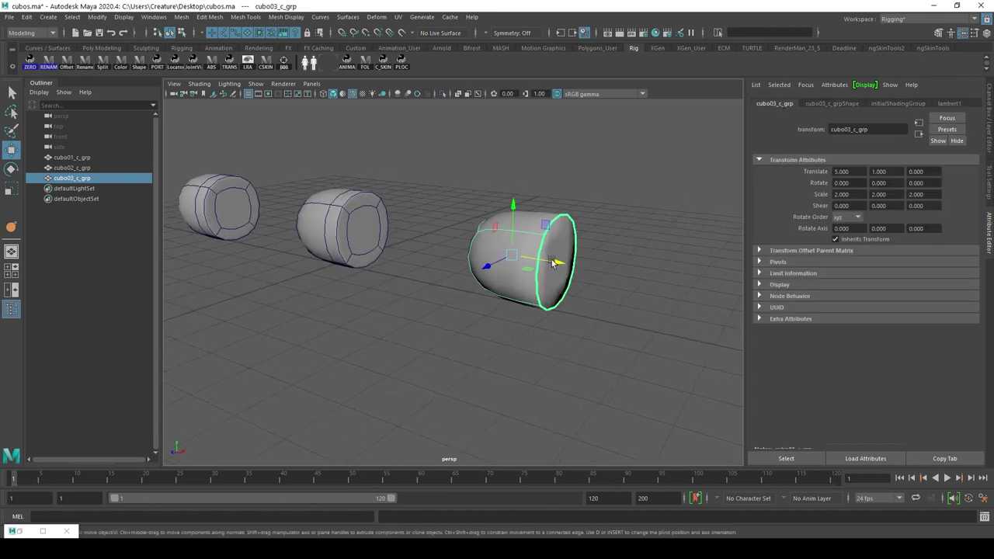
pyautogui.moveTo(570, 303)
pyautogui.keyDown('alt'); pyautogui.mouseDown()
pyautogui.moveTo(618, 224)
pyautogui.moveTo(635, 271)
pyautogui.moveTo(568, 335)
pyautogui.moveTo(462, 348)
pyautogui.moveTo(506, 356)
pyautogui.mouseUp(); pyautogui.keyUp('alt')
pyautogui.click(614, 286)
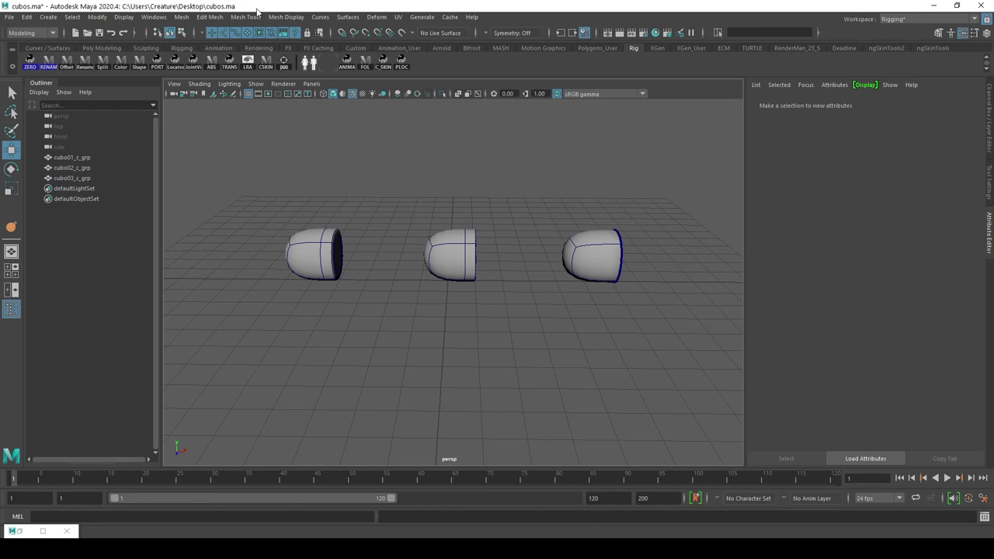
pyautogui.click(247, 17)
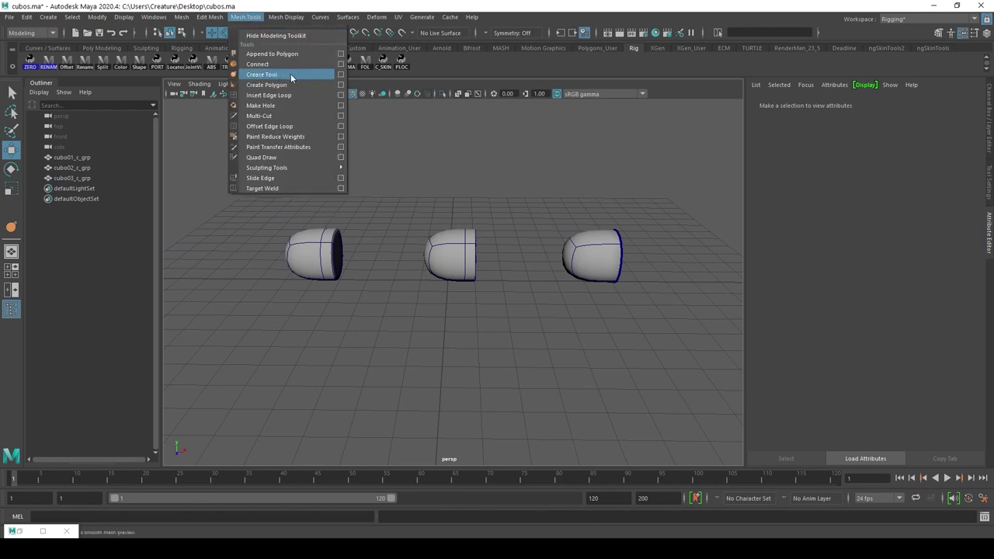
pyautogui.click(493, 184)
pyautogui.keyDown('alt'); pyautogui.moveTo(494, 184); pyautogui.dragTo(494, 190); pyautogui.keyUp('alt')
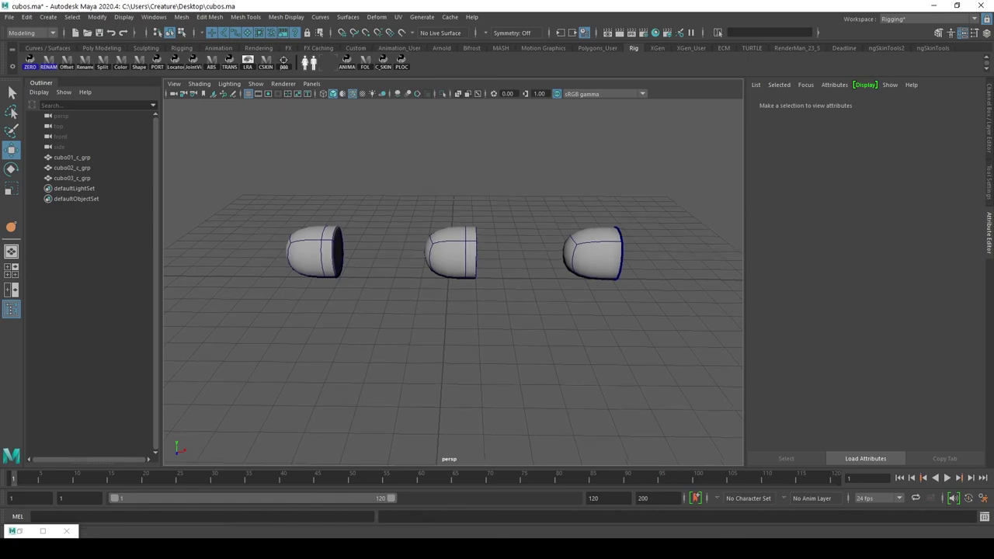